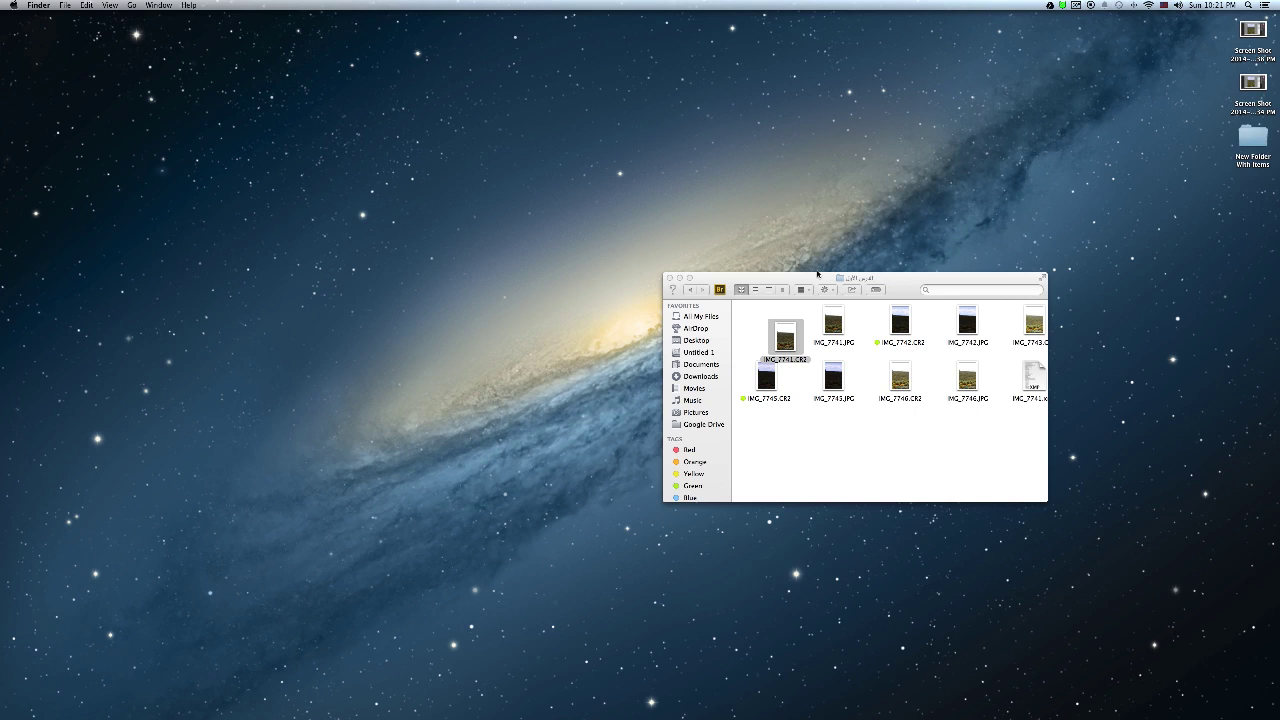
Move the sunflower photo folder window toward the centre and enlarge it to show all CR2/JPG files.
{"action": "left_click_drag", "start_coordinate": [817, 273], "coordinate": [567, 161]}
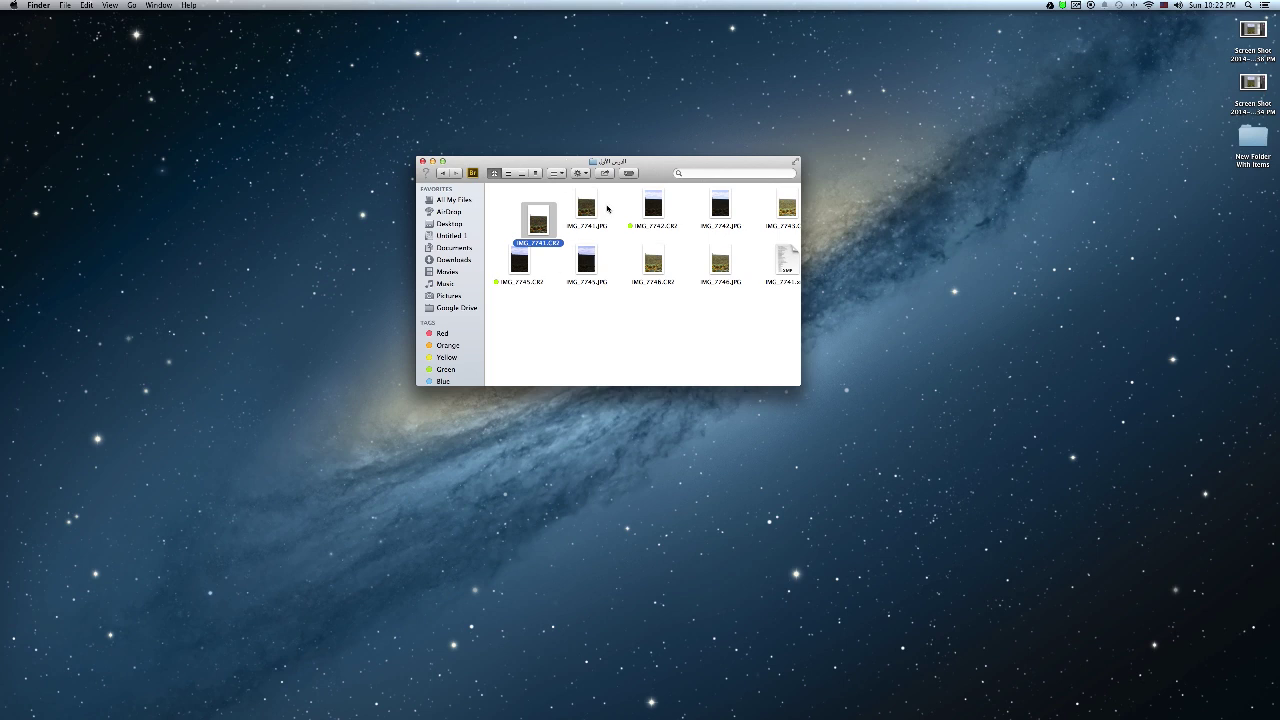
{"action": "left_click_drag", "start_coordinate": [616, 166], "coordinate": [585, 151]}
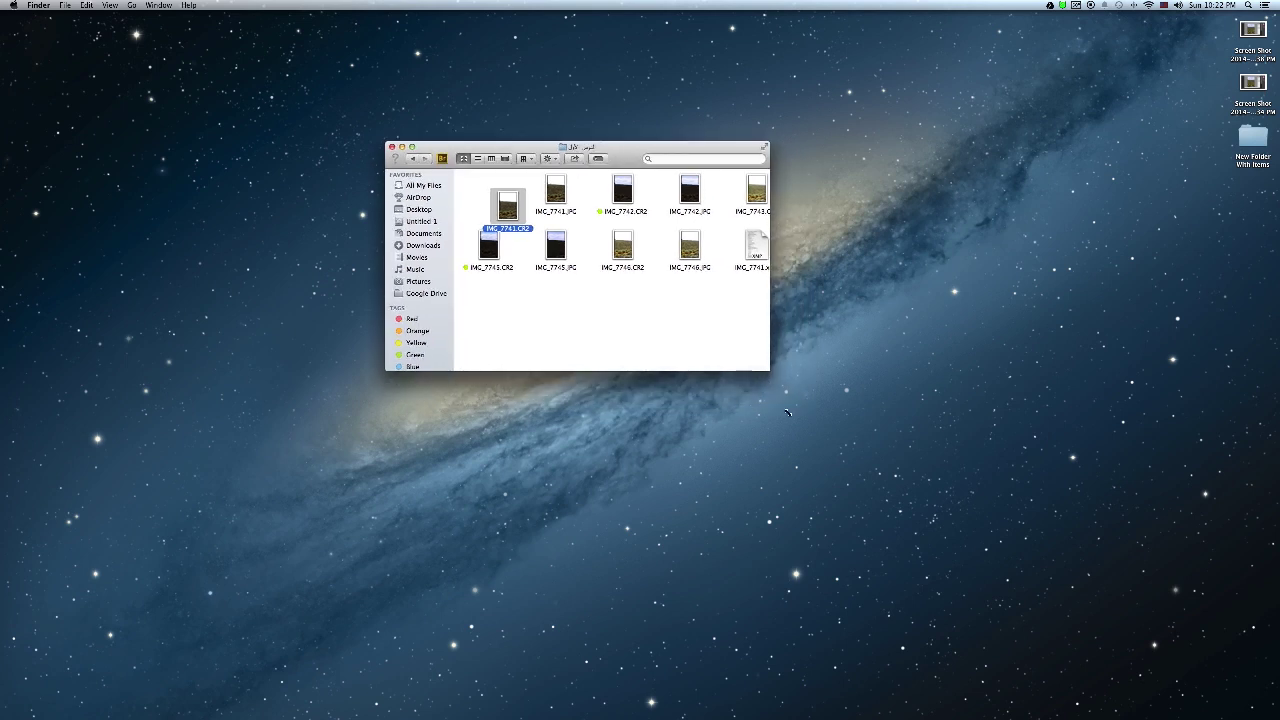
{"action": "left_click_drag", "start_coordinate": [768, 370], "coordinate": [939, 558]}
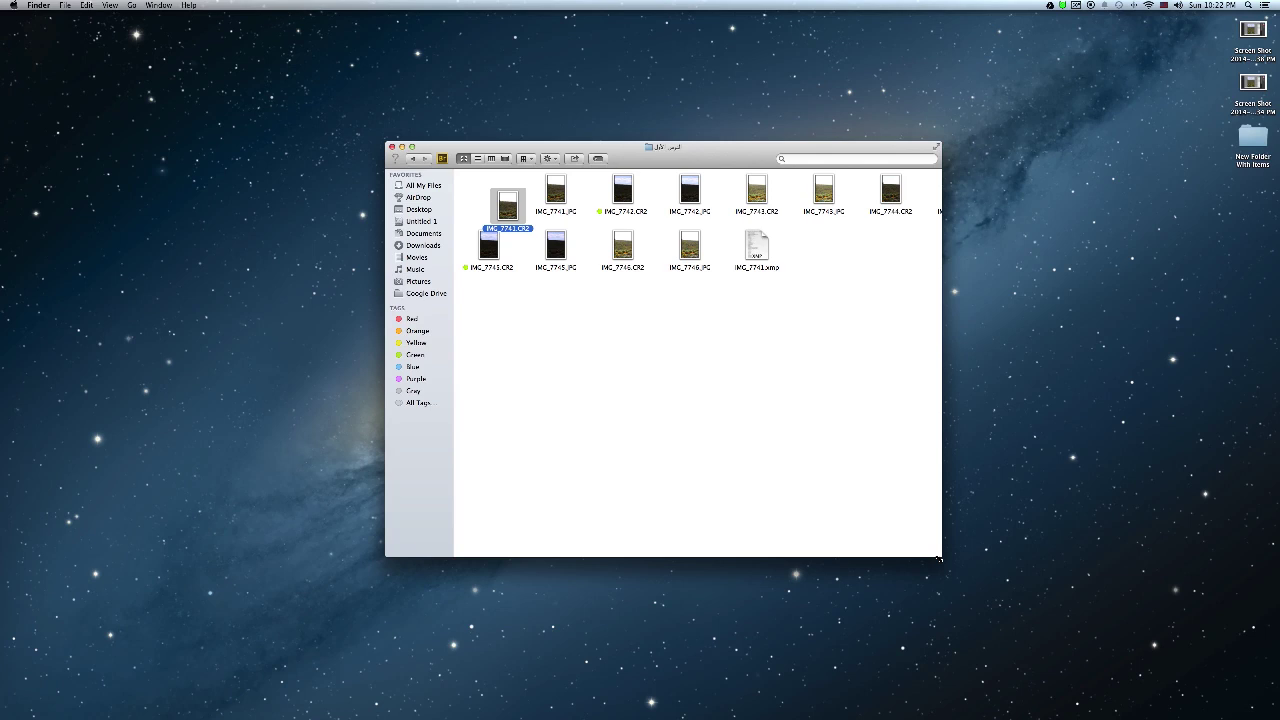
{"action": "left_click", "coordinate": [611, 314]}
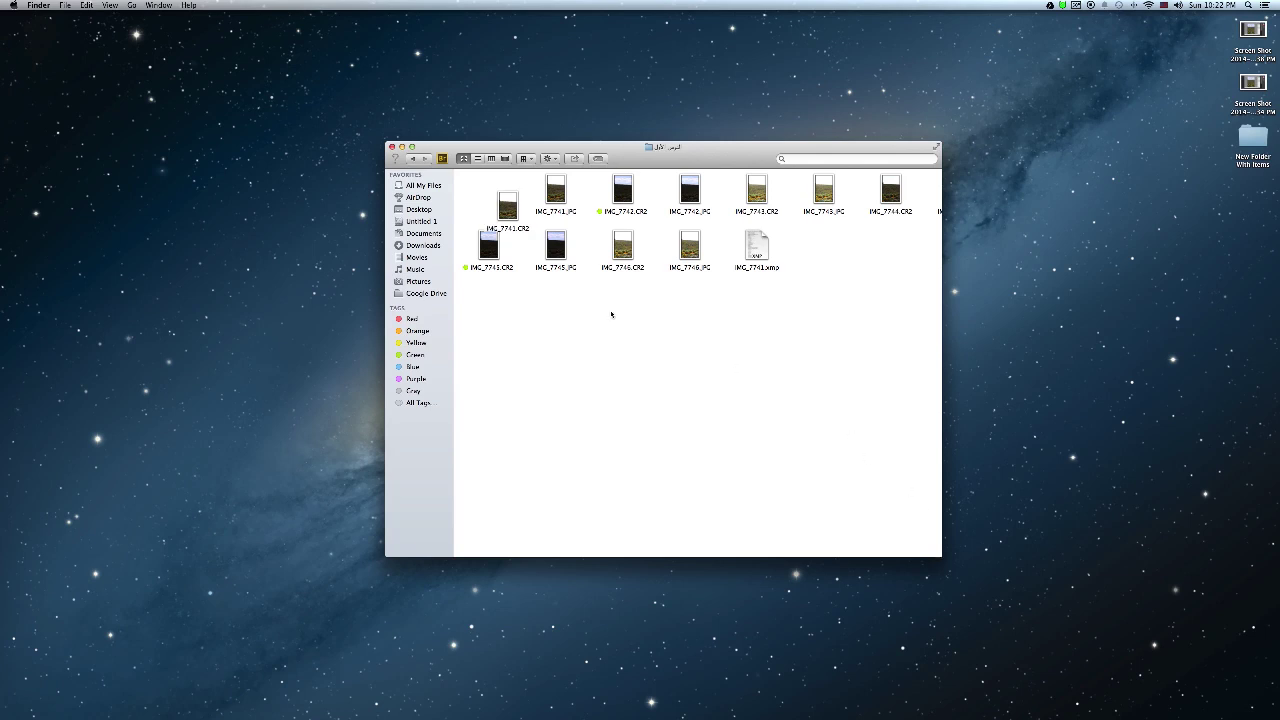
{"action": "left_click", "coordinate": [512, 210]}
{"action": "left_click", "coordinate": [553, 160]}
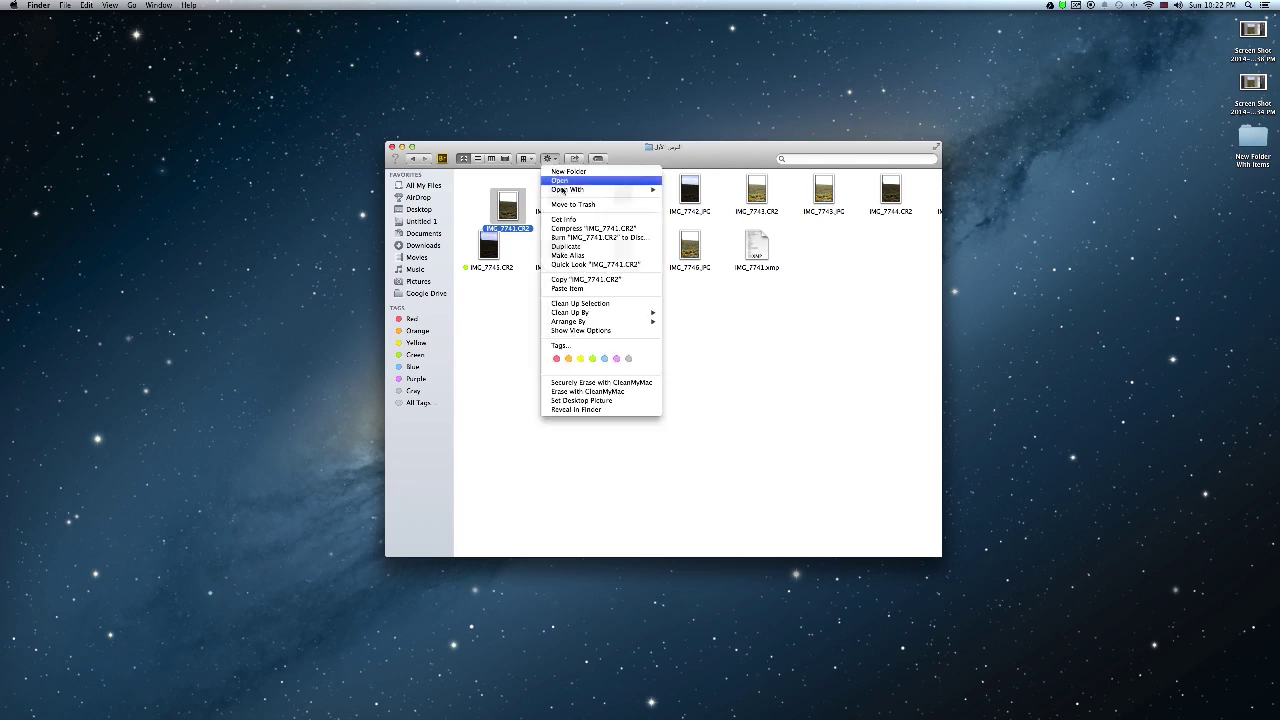
{"action": "left_click", "coordinate": [575, 228]}
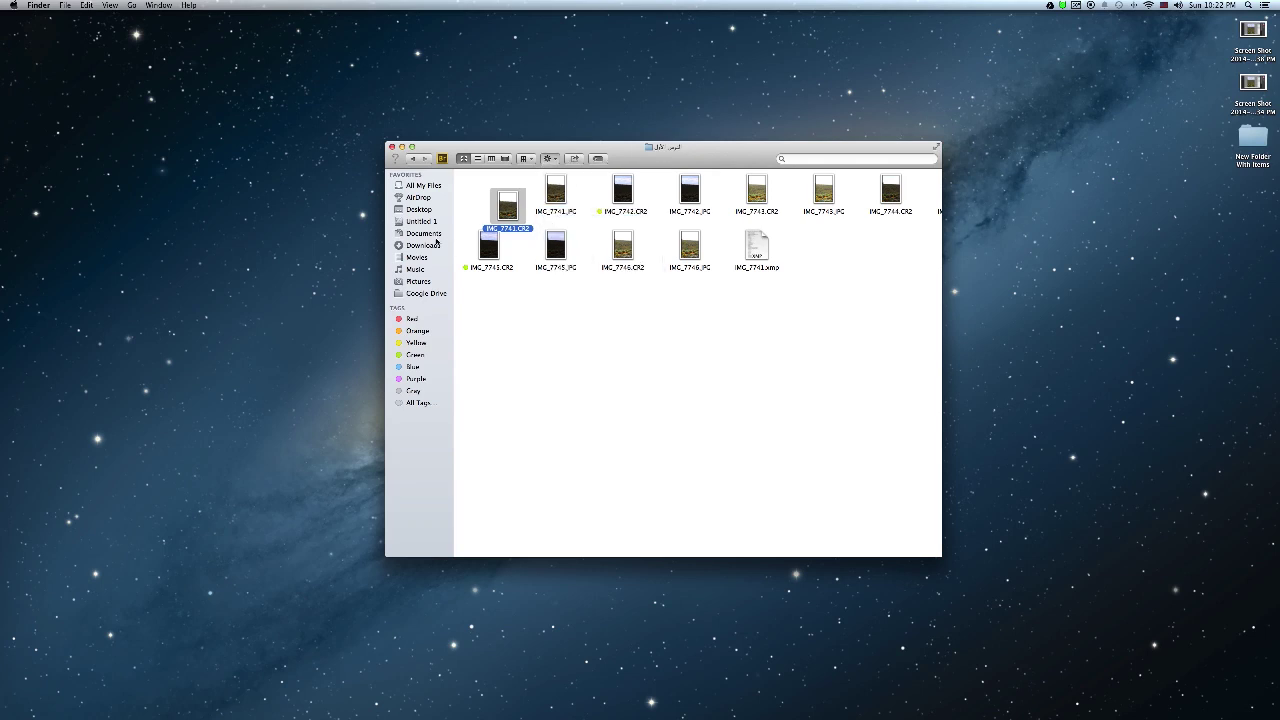
{"action": "key", "text": "super+i"}
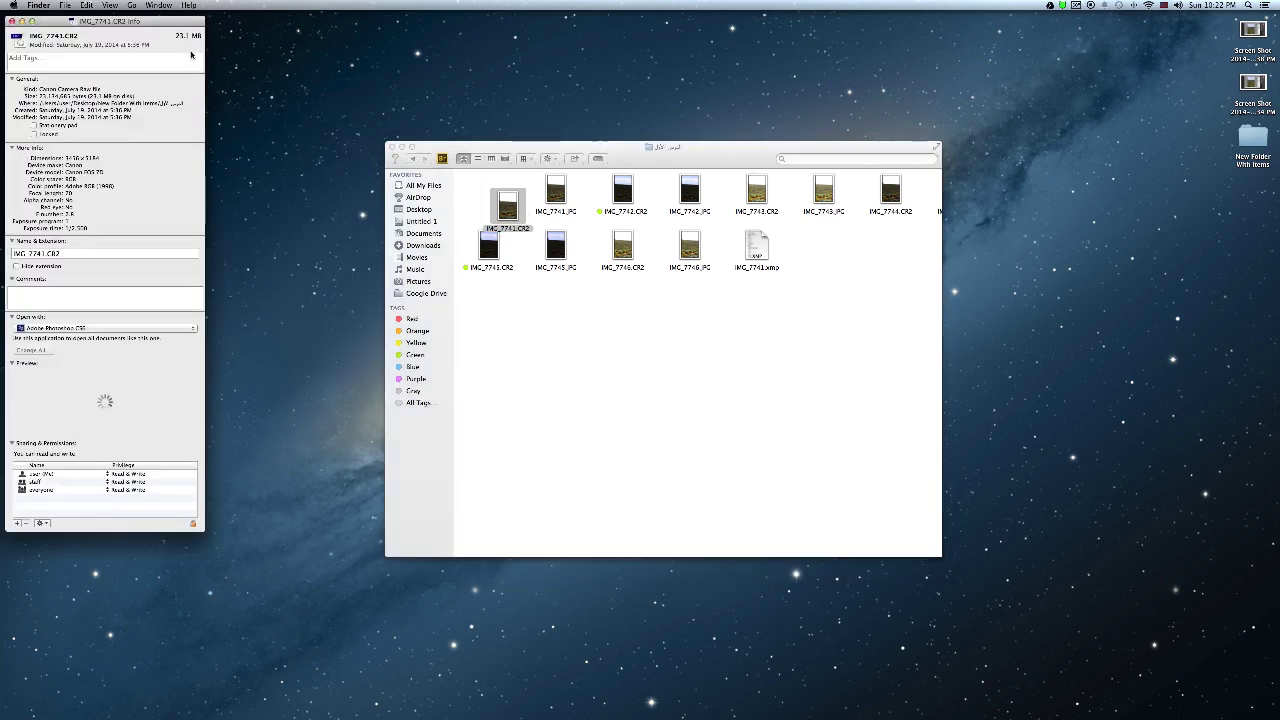
{"action": "left_click", "coordinate": [541, 183]}
{"action": "left_click", "coordinate": [550, 160]}
{"action": "left_click", "coordinate": [562, 219]}
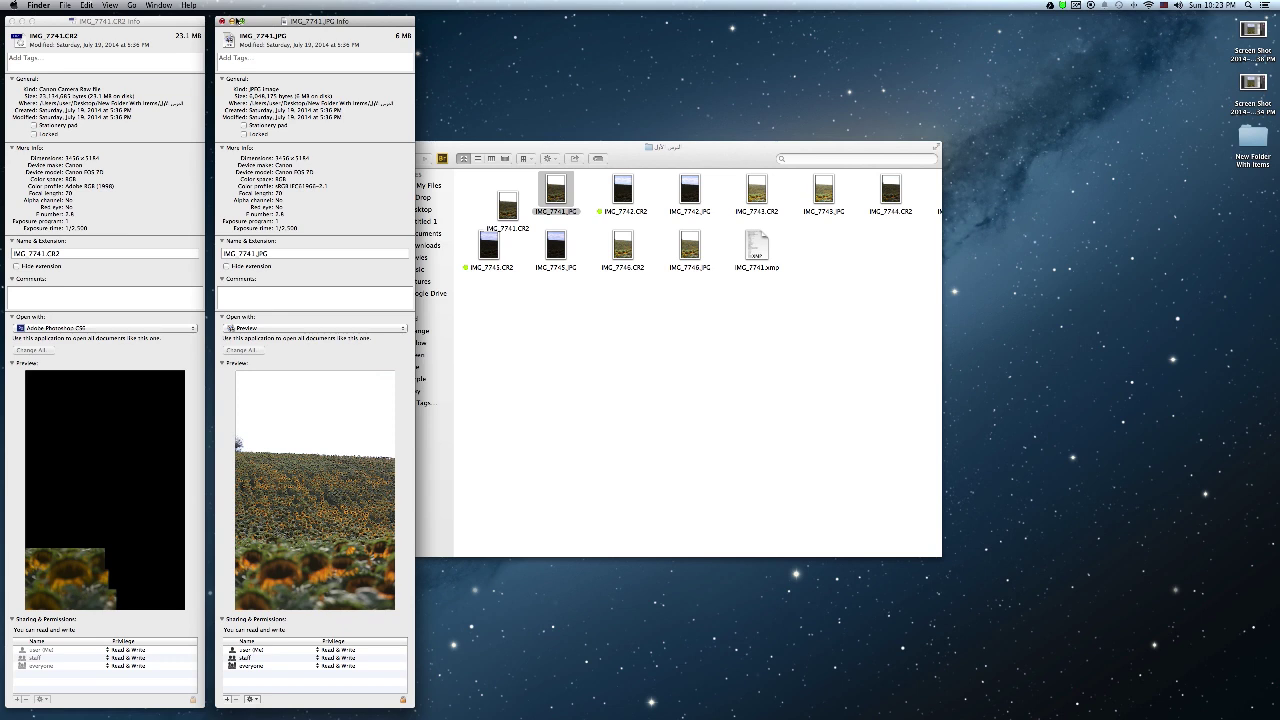
{"action": "left_click", "coordinate": [222, 21]}
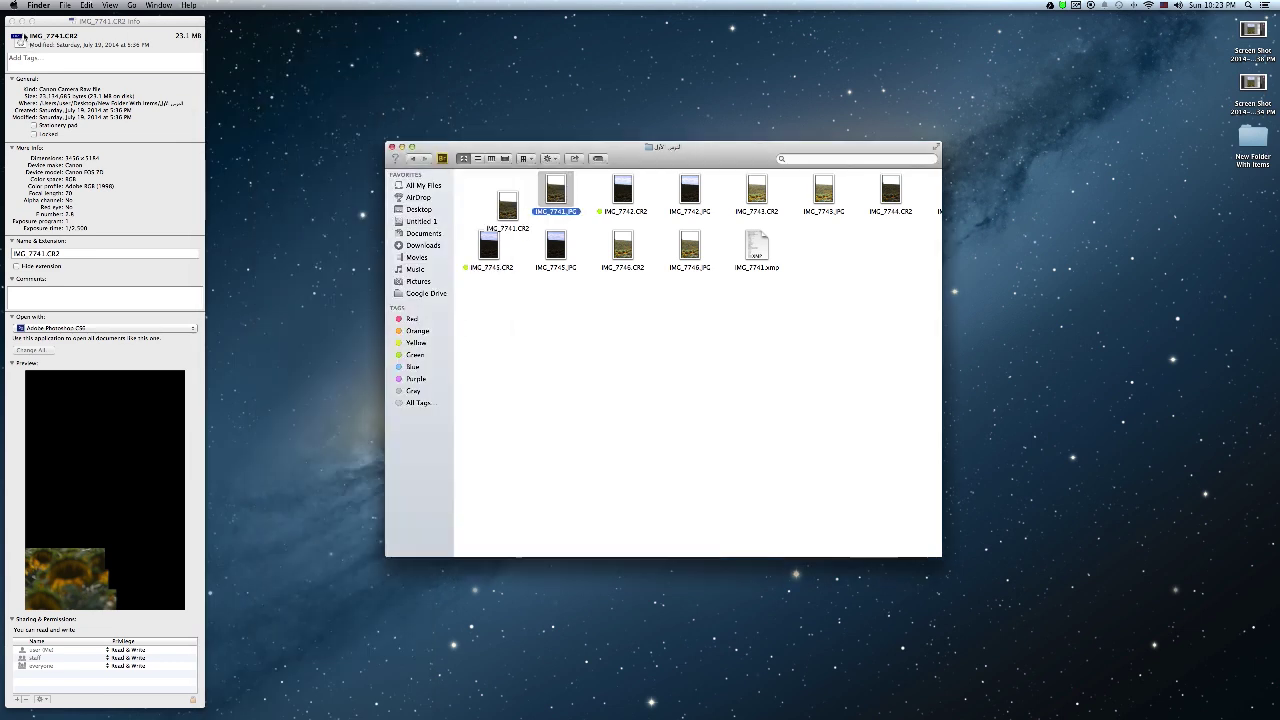
{"action": "left_click", "coordinate": [12, 21]}
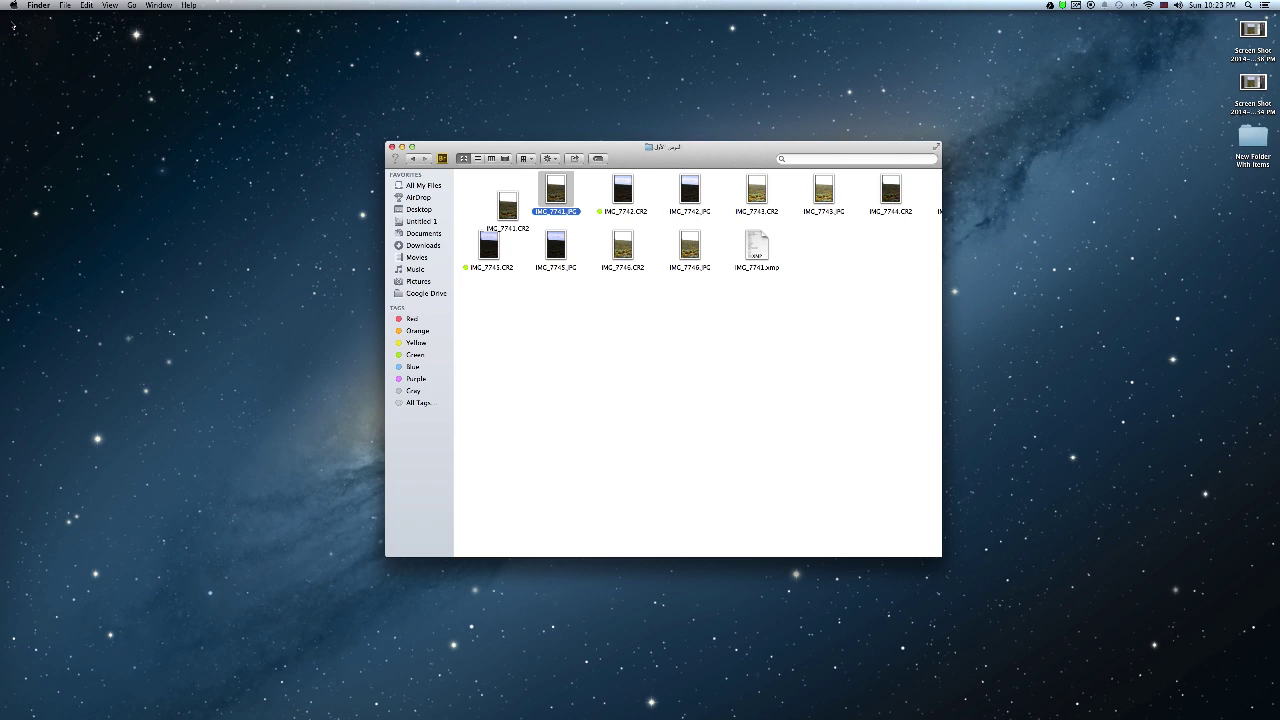
{"action": "key", "text": "space"}
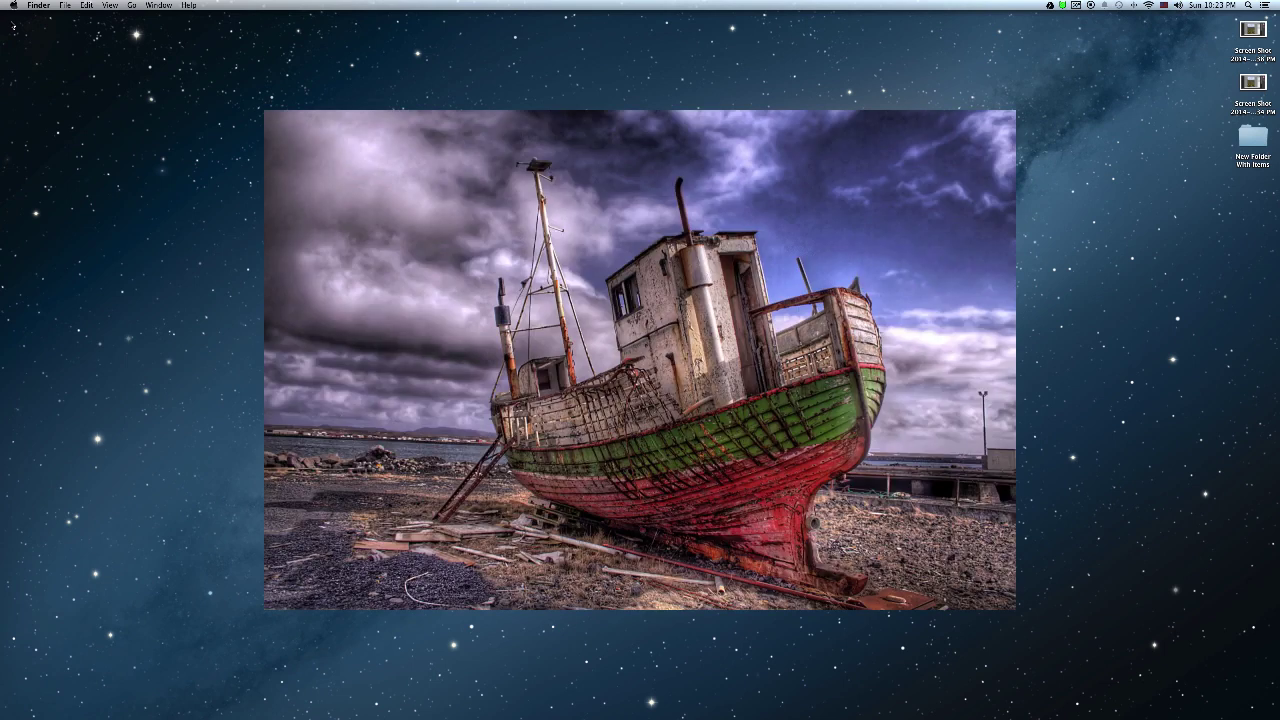
{"action": "key", "text": "Right"}
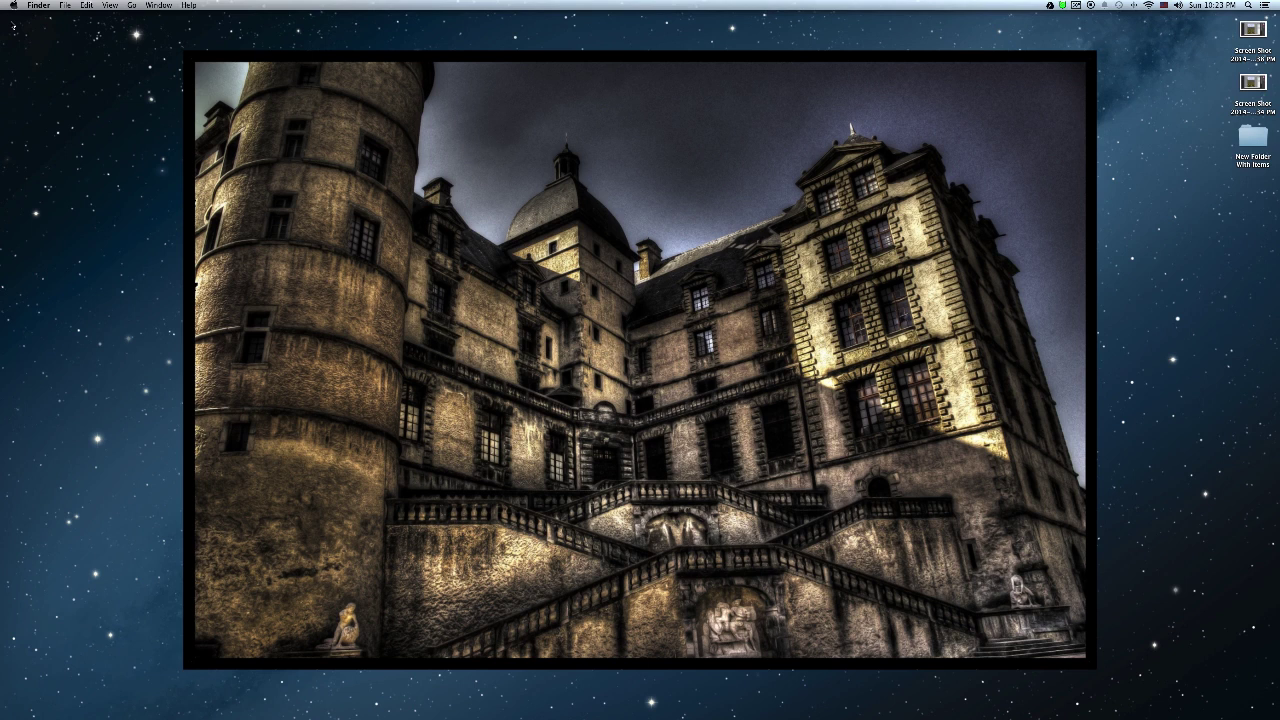
{"action": "key", "text": "Right"}
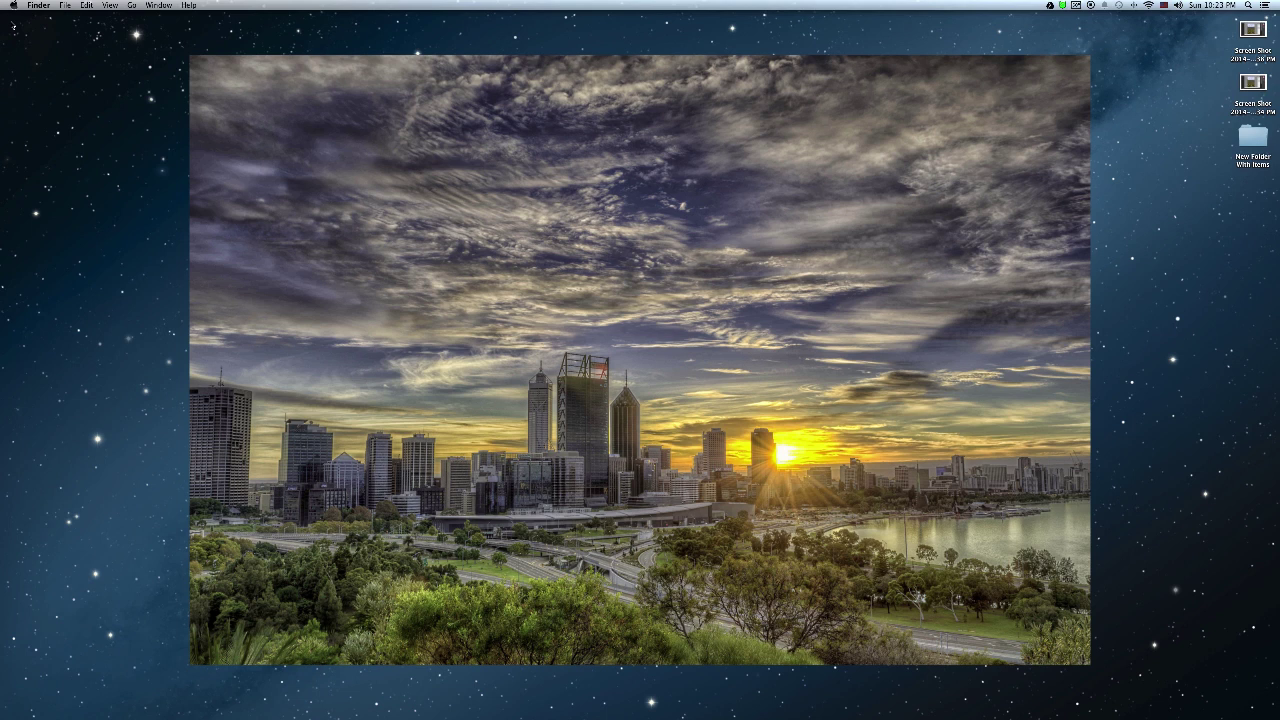
{"action": "key", "text": "space"}
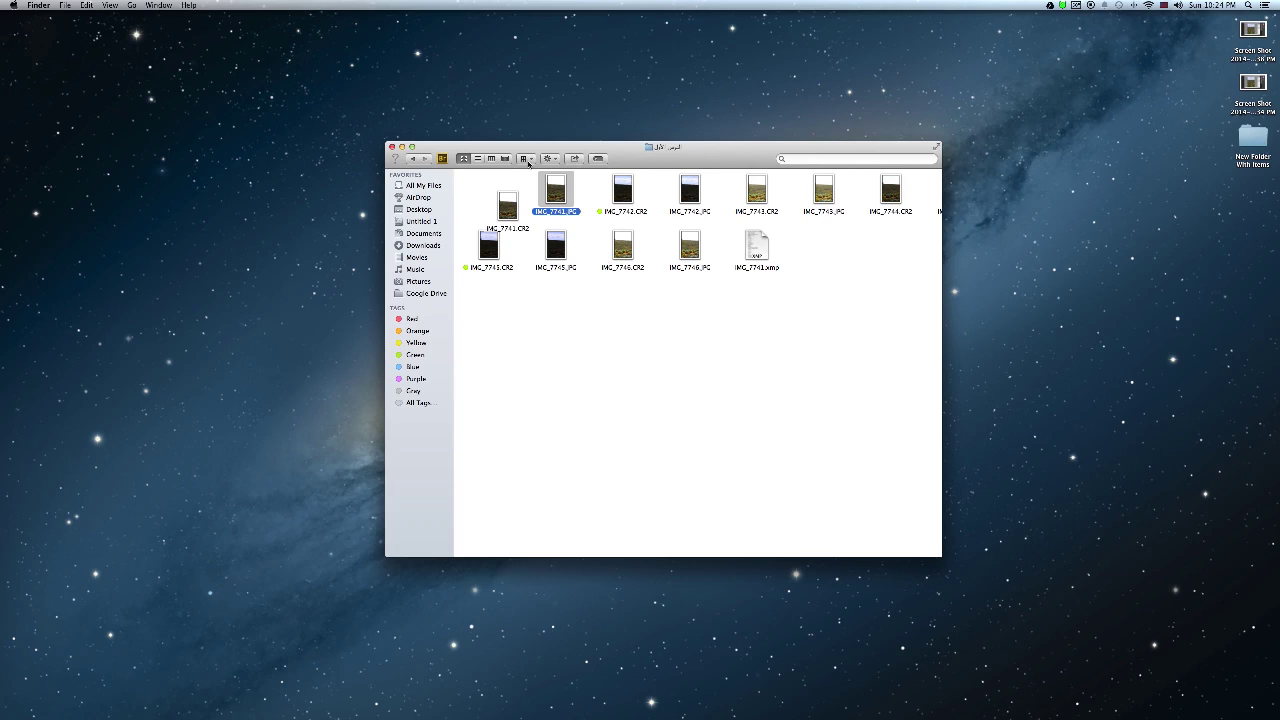
{"action": "double_click", "coordinate": [558, 198]}
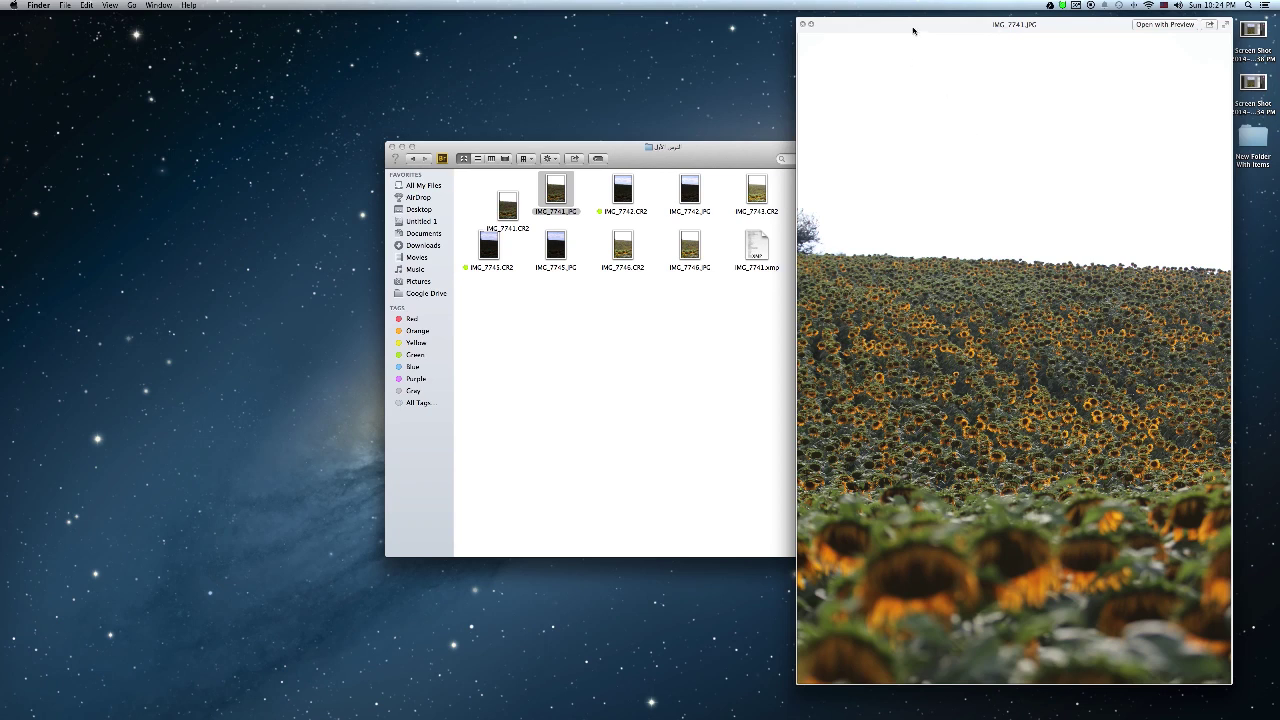
{"action": "left_click_drag", "start_coordinate": [914, 28], "coordinate": [213, 22]}
{"action": "left_click", "coordinate": [678, 197]}
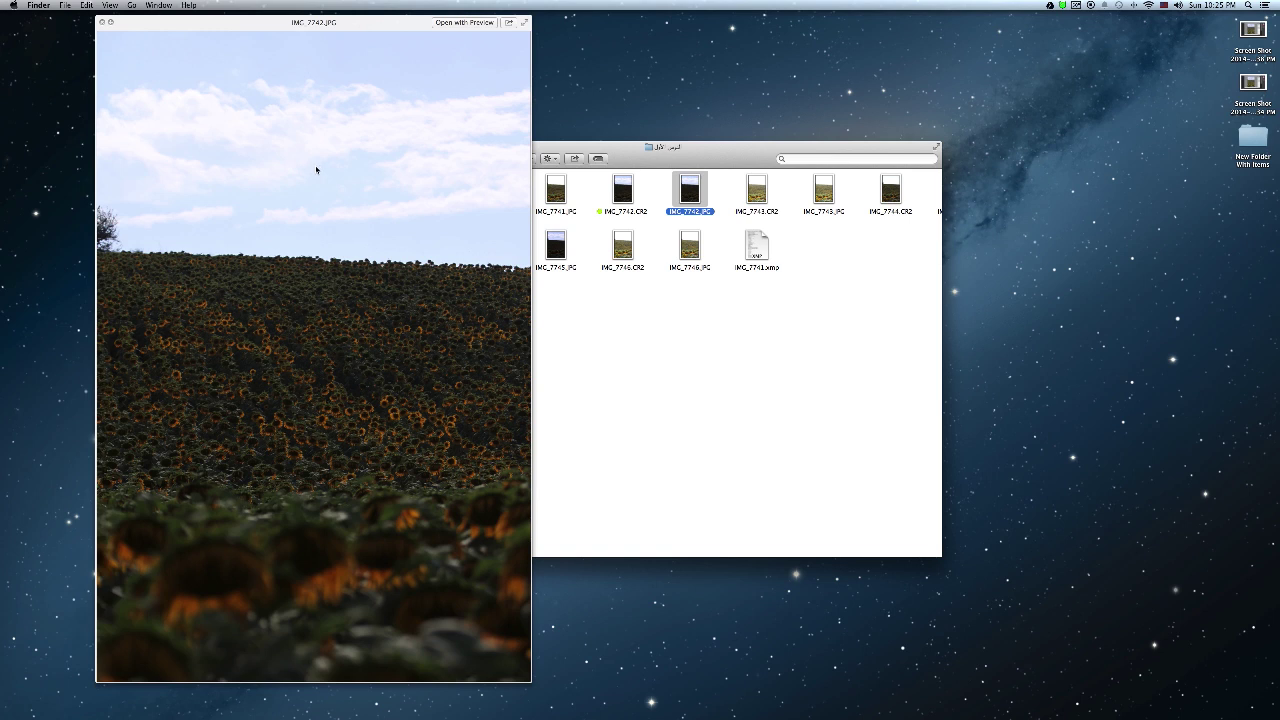
{"action": "left_click", "coordinate": [103, 22]}
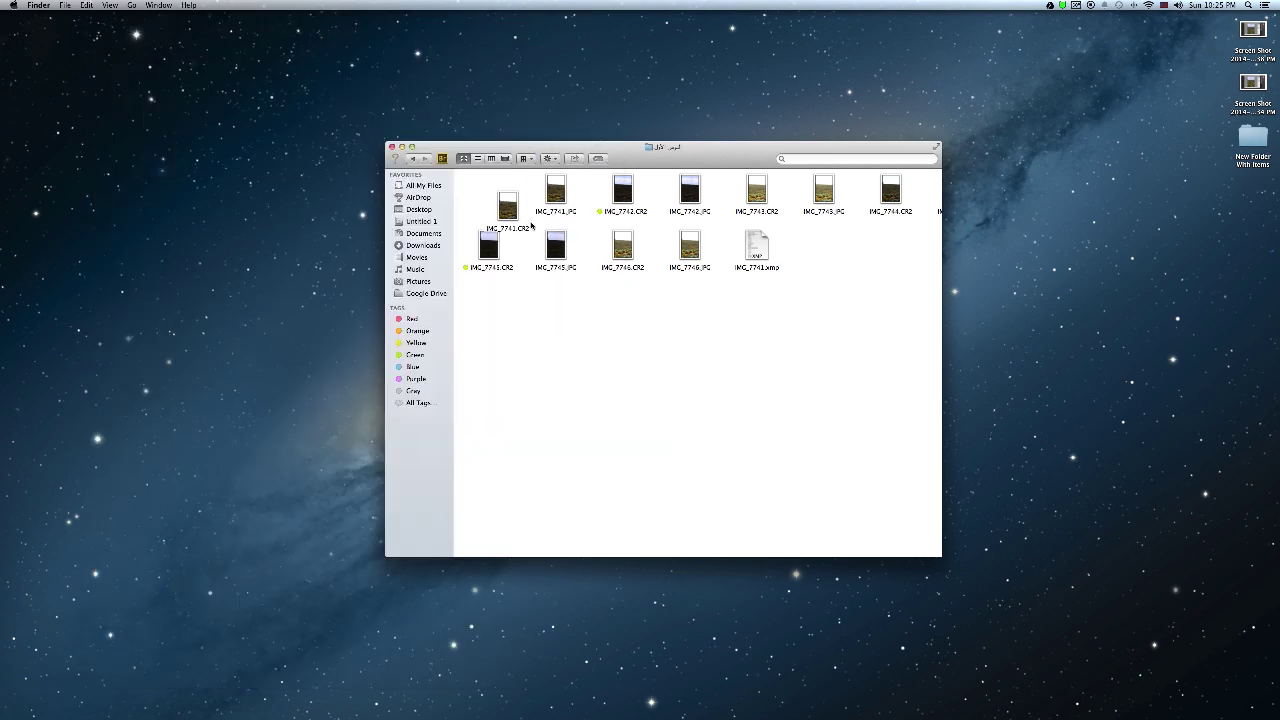
Select IMG_7741.CR2 and drag it into Photoshop to open it in Camera Raw.
{"action": "left_click", "coordinate": [531, 225]}
{"action": "mouse_move", "coordinate": [640, 716]}
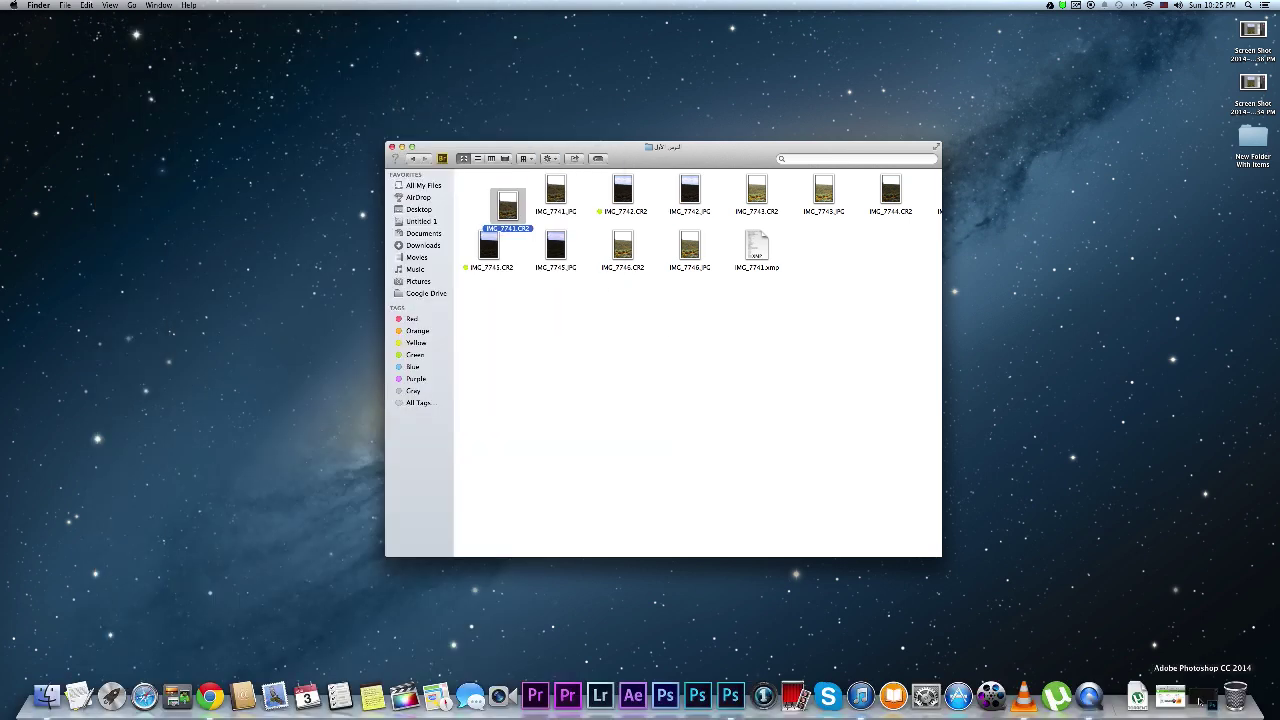
{"action": "left_click", "coordinate": [1202, 697]}
{"action": "left_click", "coordinate": [48, 697]}
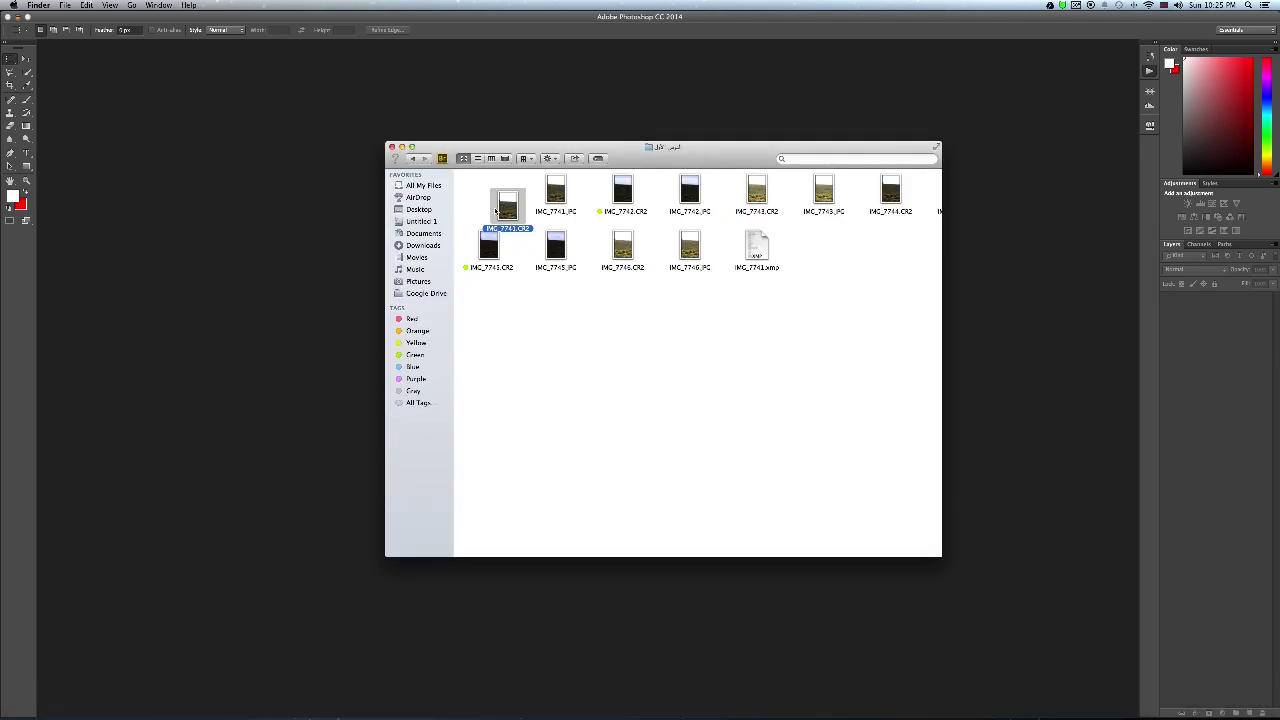
{"action": "left_click_drag", "start_coordinate": [236, 274], "coordinate": [230, 292]}
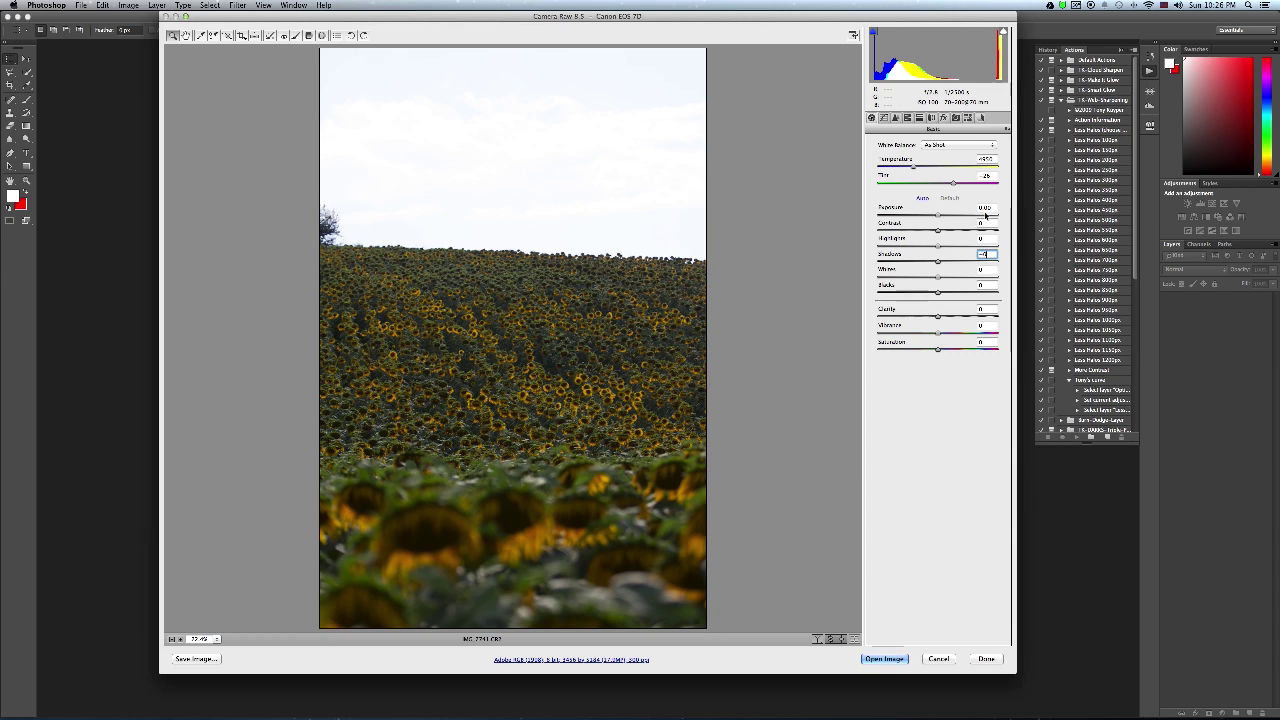
Sweep the single exposure's Exposure slider up and to minimum, then reset it to 0.
{"action": "key", "text": "alt"}
{"action": "left_click", "coordinate": [977, 207]}
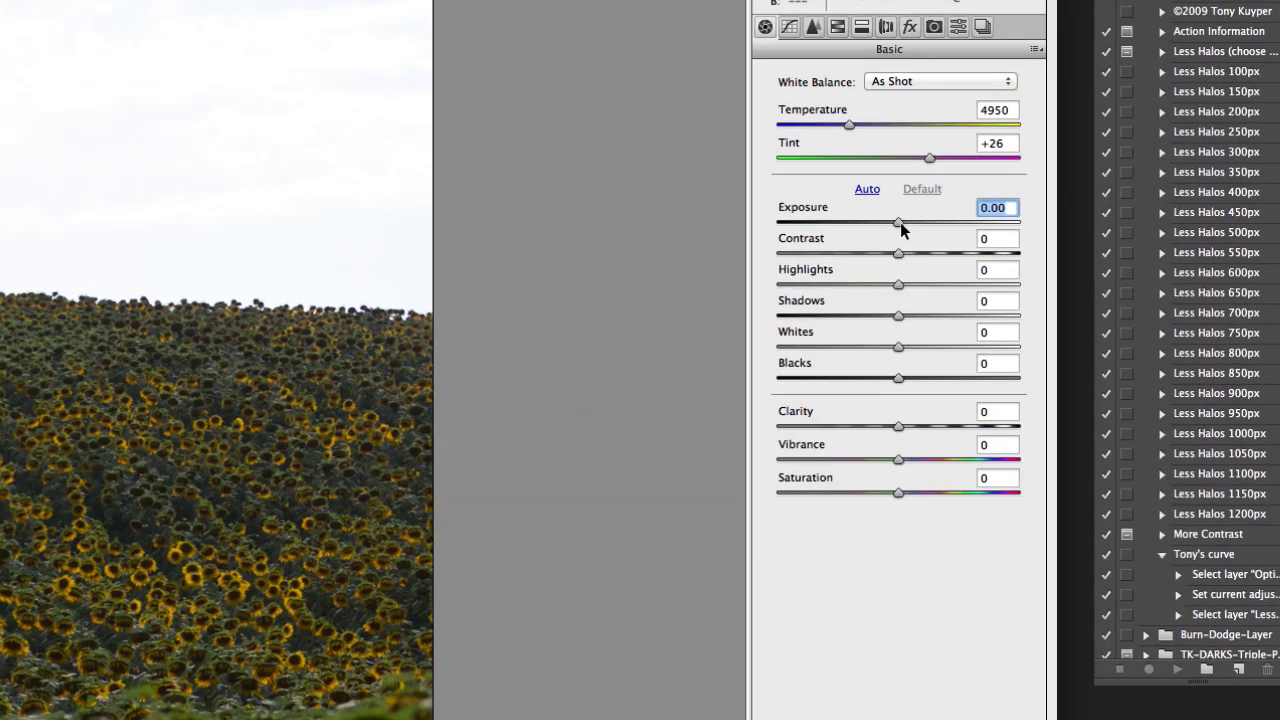
{"action": "left_click_drag", "start_coordinate": [900, 222], "coordinate": [1036, 217]}
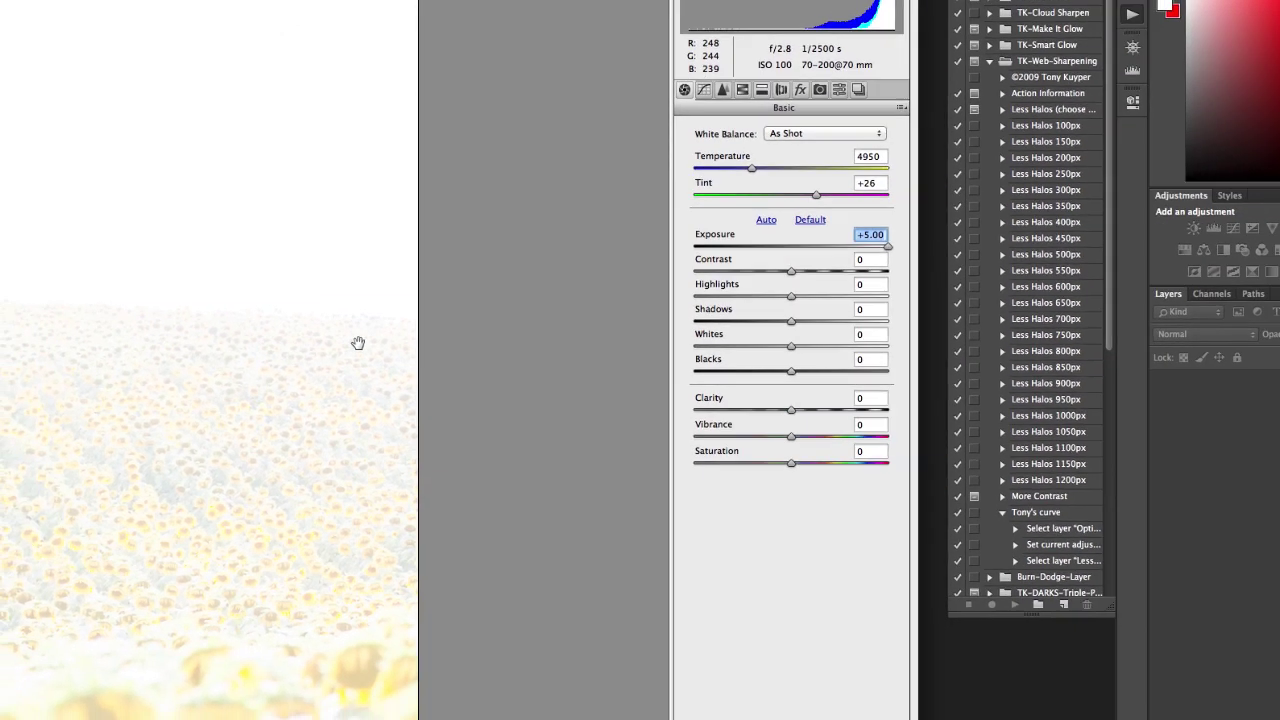
{"action": "left_click_drag", "start_coordinate": [885, 254], "coordinate": [691, 258]}
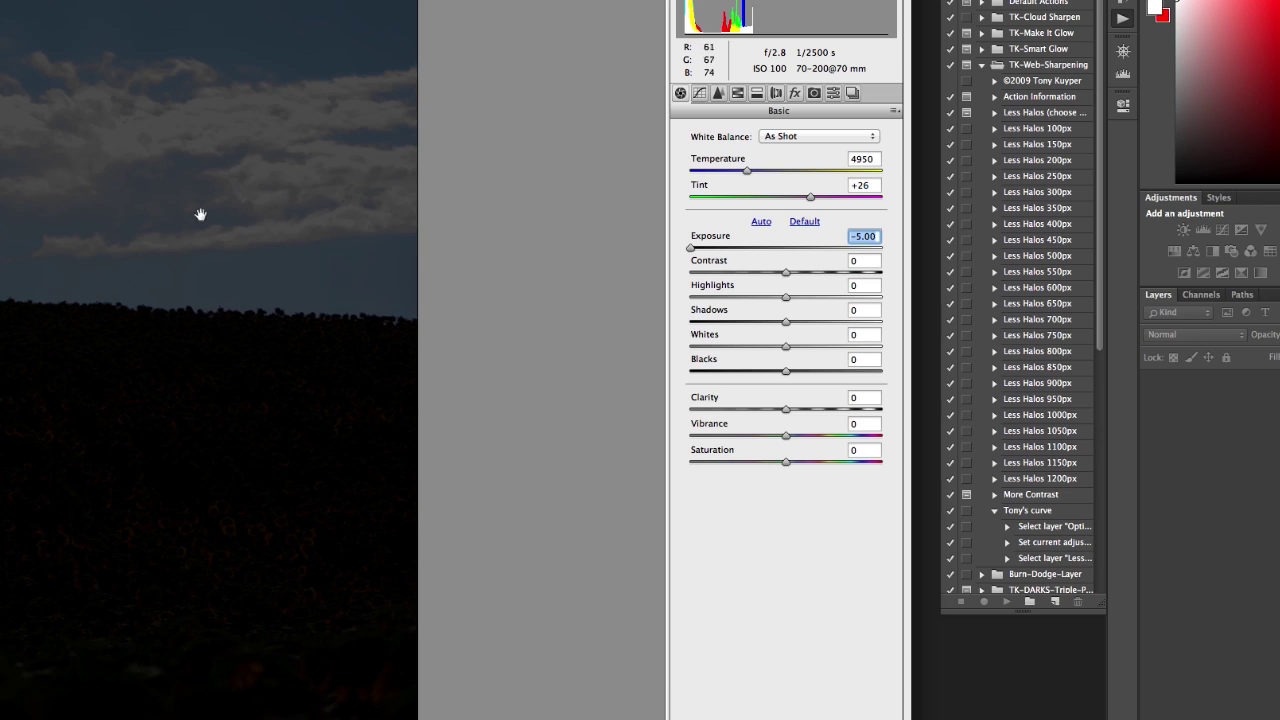
{"action": "left_click", "coordinate": [381, 256]}
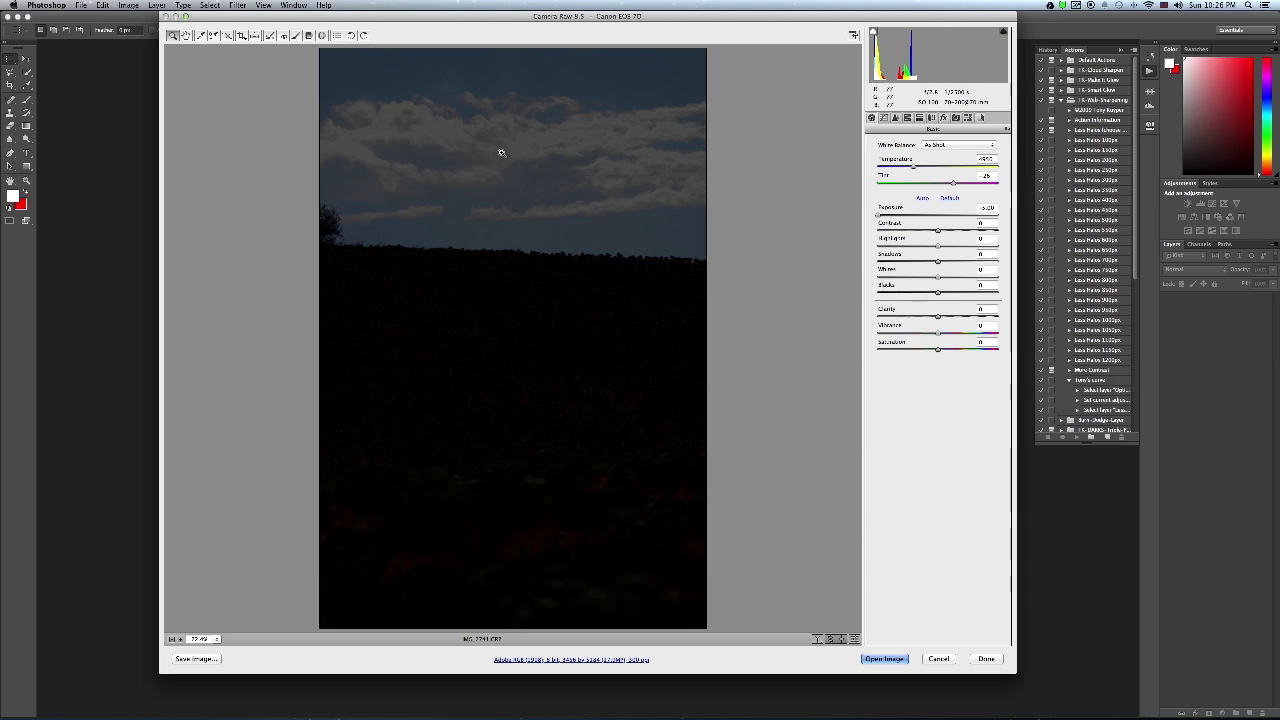
{"action": "left_click", "coordinate": [987, 207]}
{"action": "type", "text": "0"}
{"action": "key", "text": "Return"}
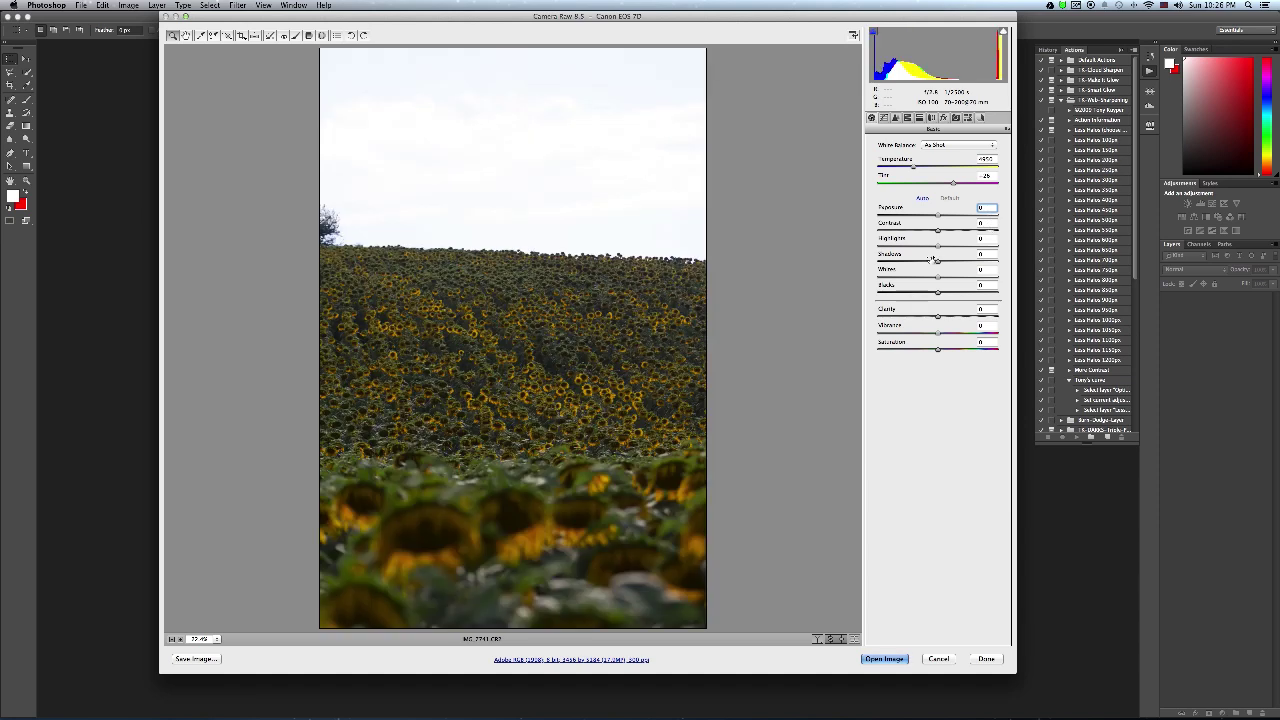
Lower Highlights, set Exposure to -1.60 and lift Shadows to reveal cloud detail.
{"action": "left_click_drag", "start_coordinate": [936, 246], "coordinate": [876, 251]}
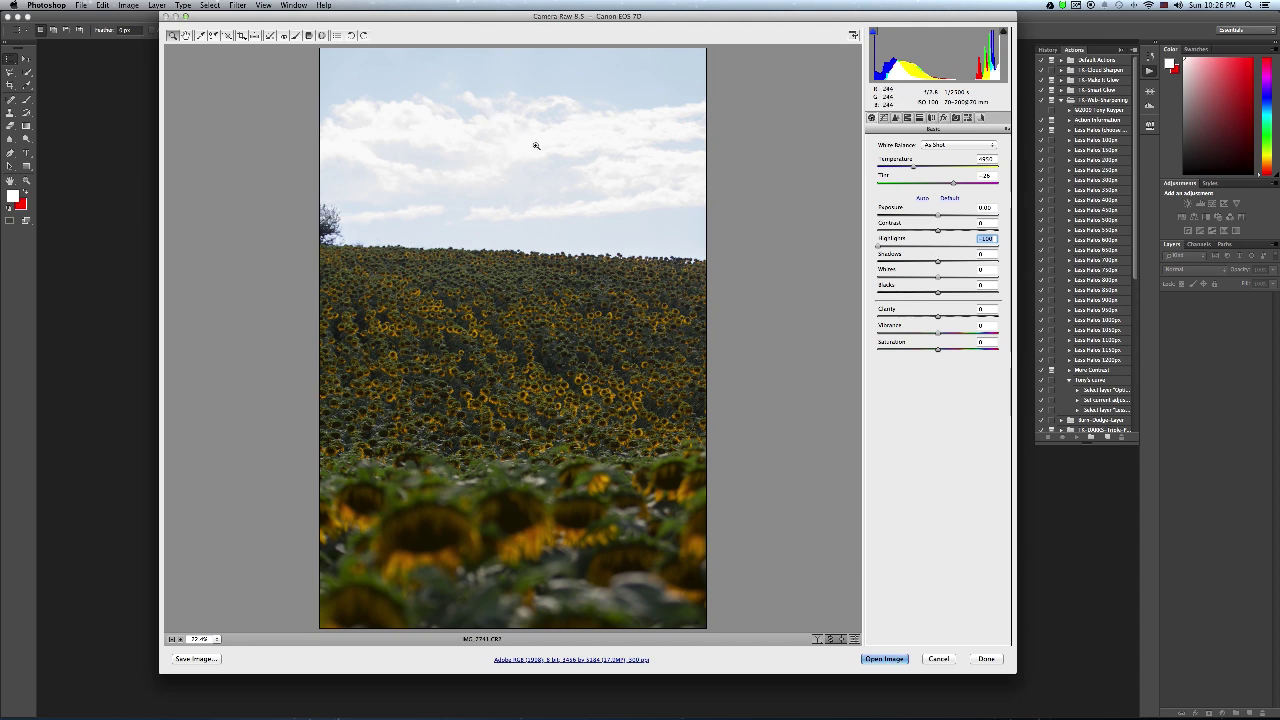
{"action": "left_click_drag", "start_coordinate": [937, 215], "coordinate": [917, 219]}
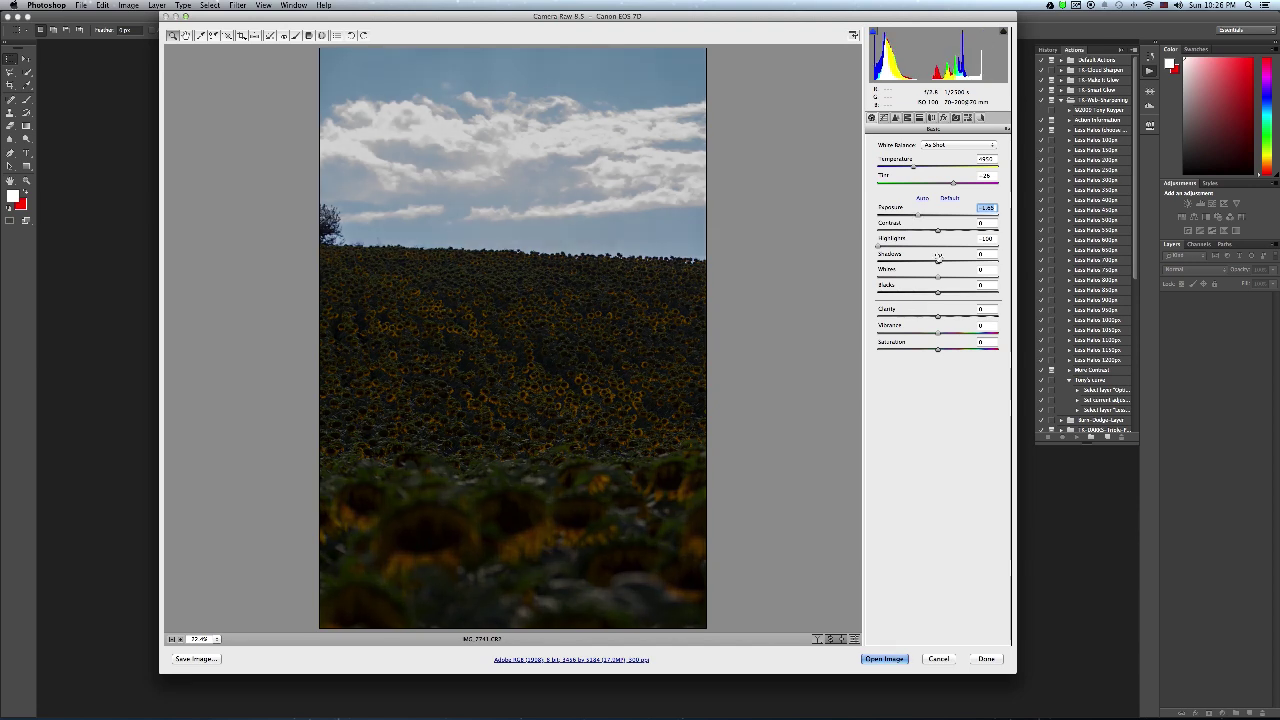
{"action": "left_click_drag", "start_coordinate": [937, 261], "coordinate": [999, 261]}
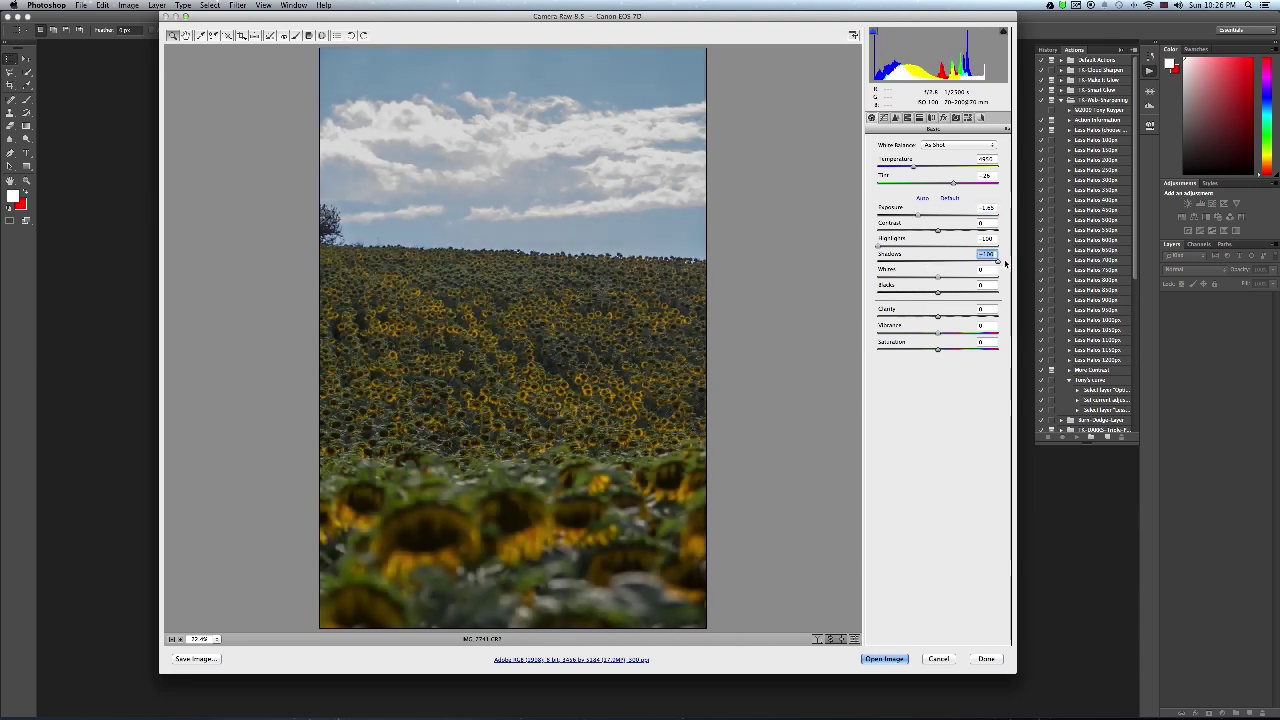
Zoom in on the clouds to inspect detail, then close Camera Raw without opening.
{"action": "left_click", "coordinate": [593, 178]}
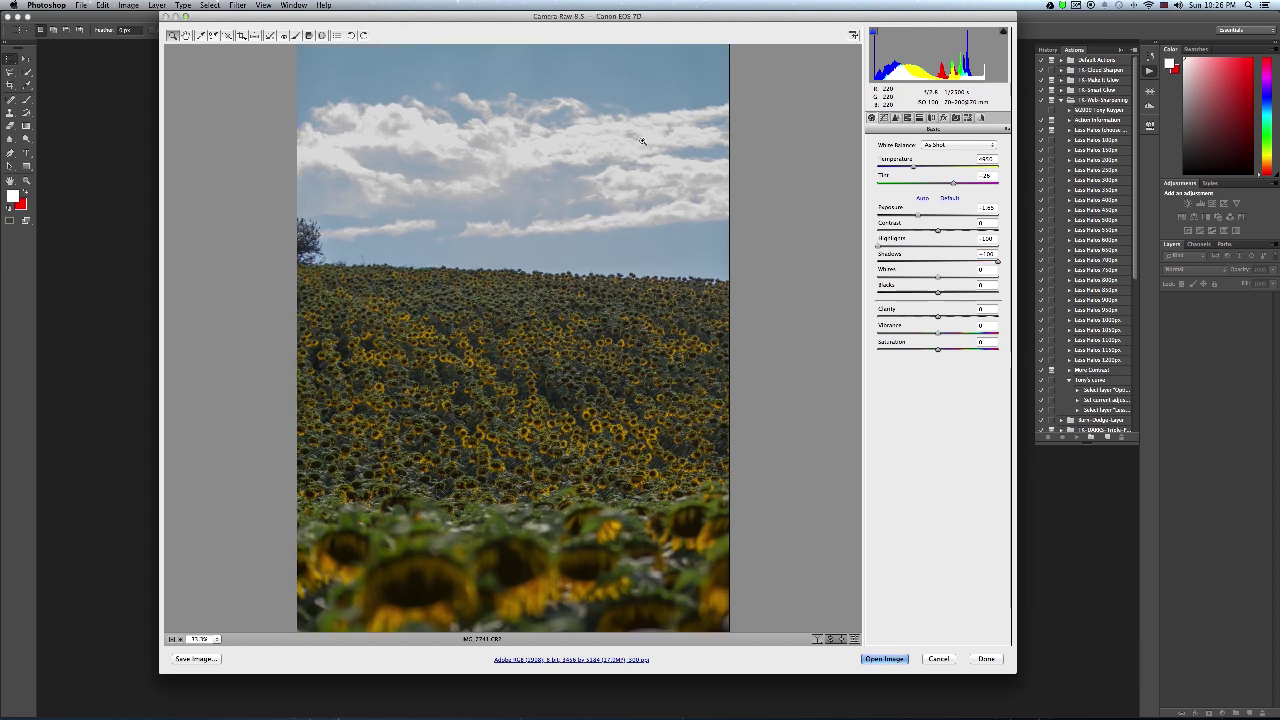
{"action": "left_click", "coordinate": [644, 143]}
{"action": "left_click", "coordinate": [672, 166]}
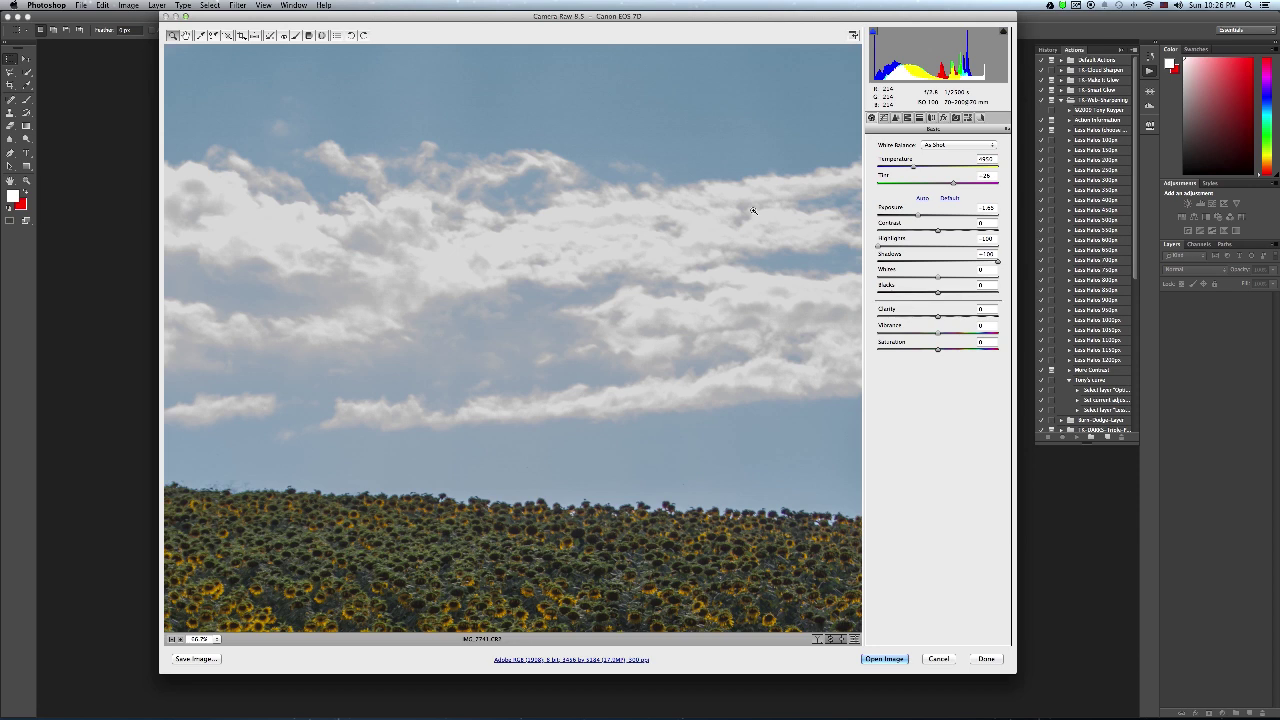
{"action": "left_click", "coordinate": [753, 210]}
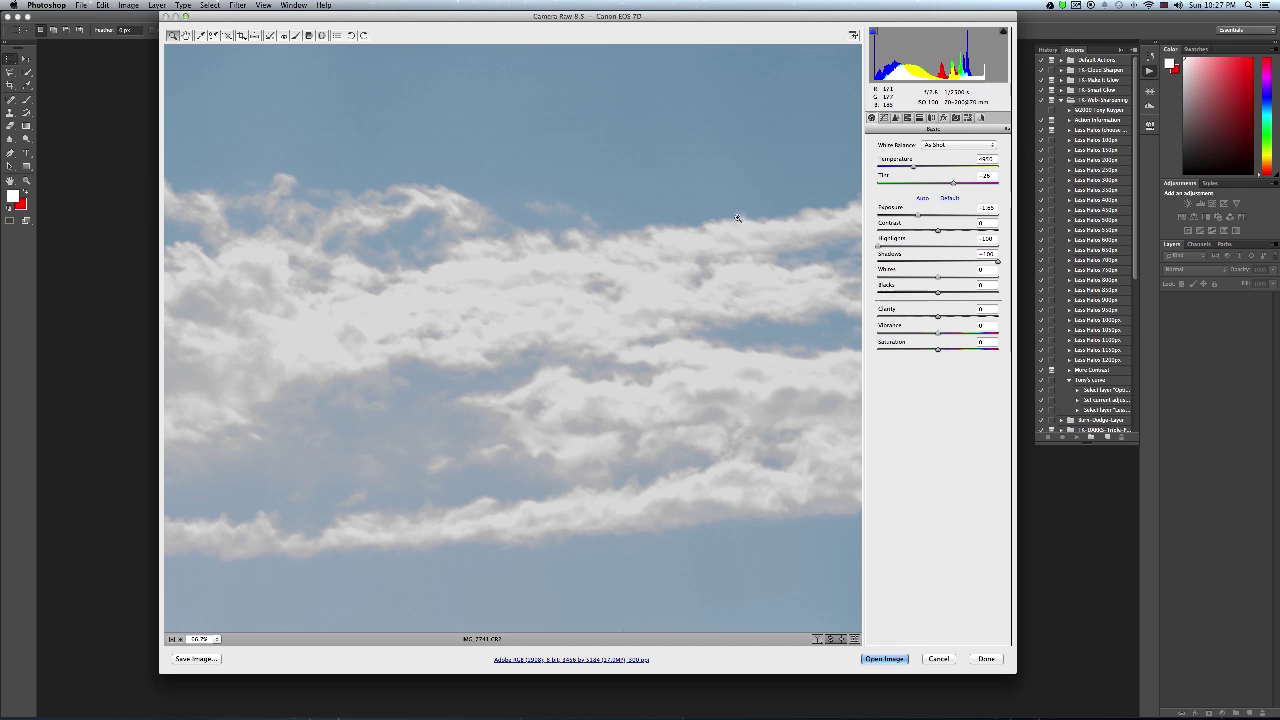
{"action": "key", "text": "Escape"}
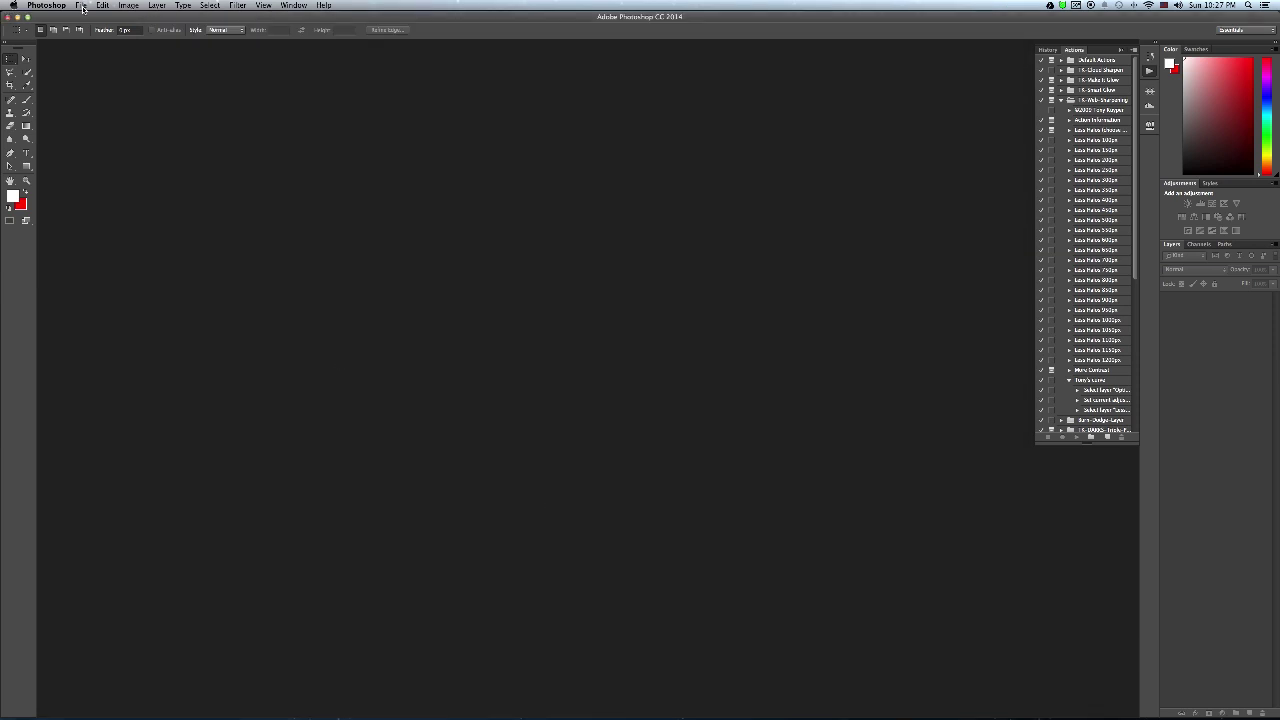
Launch Merge to HDR Pro from File > Automate.
{"action": "left_click", "coordinate": [82, 6]}
{"action": "left_click", "coordinate": [83, 8]}
{"action": "left_click", "coordinate": [84, 10]}
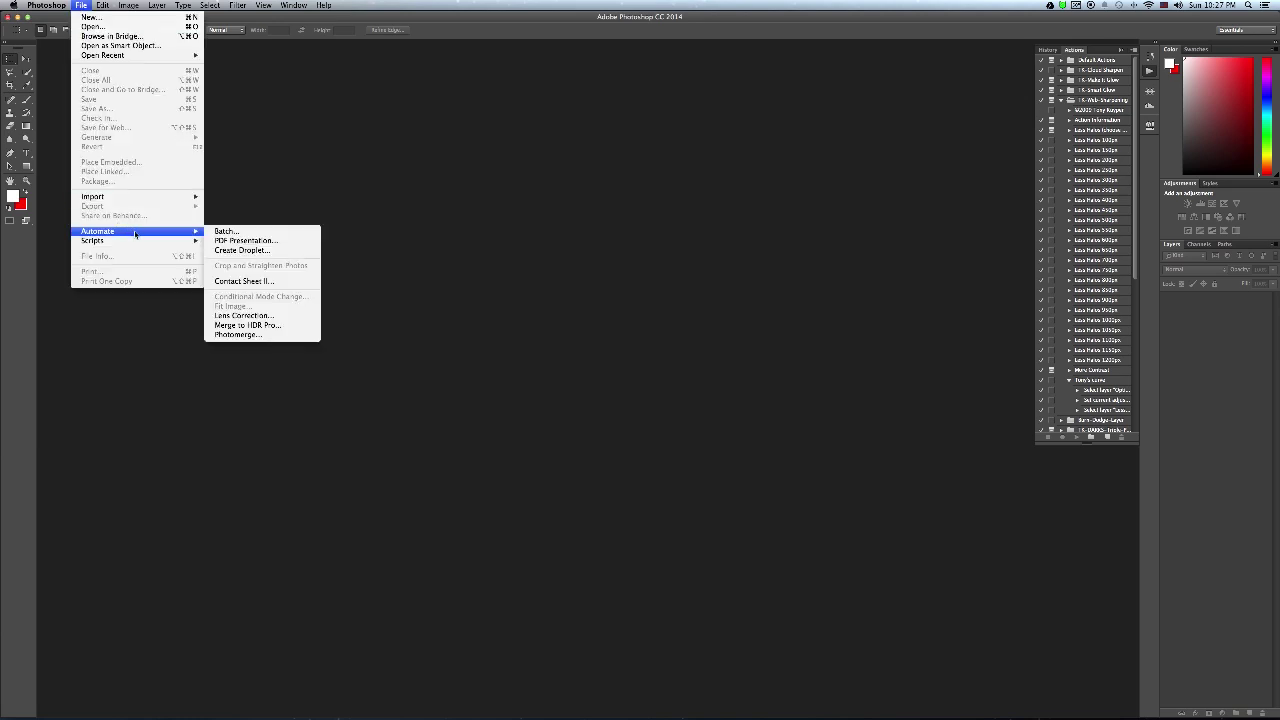
{"action": "mouse_move", "coordinate": [98, 231]}
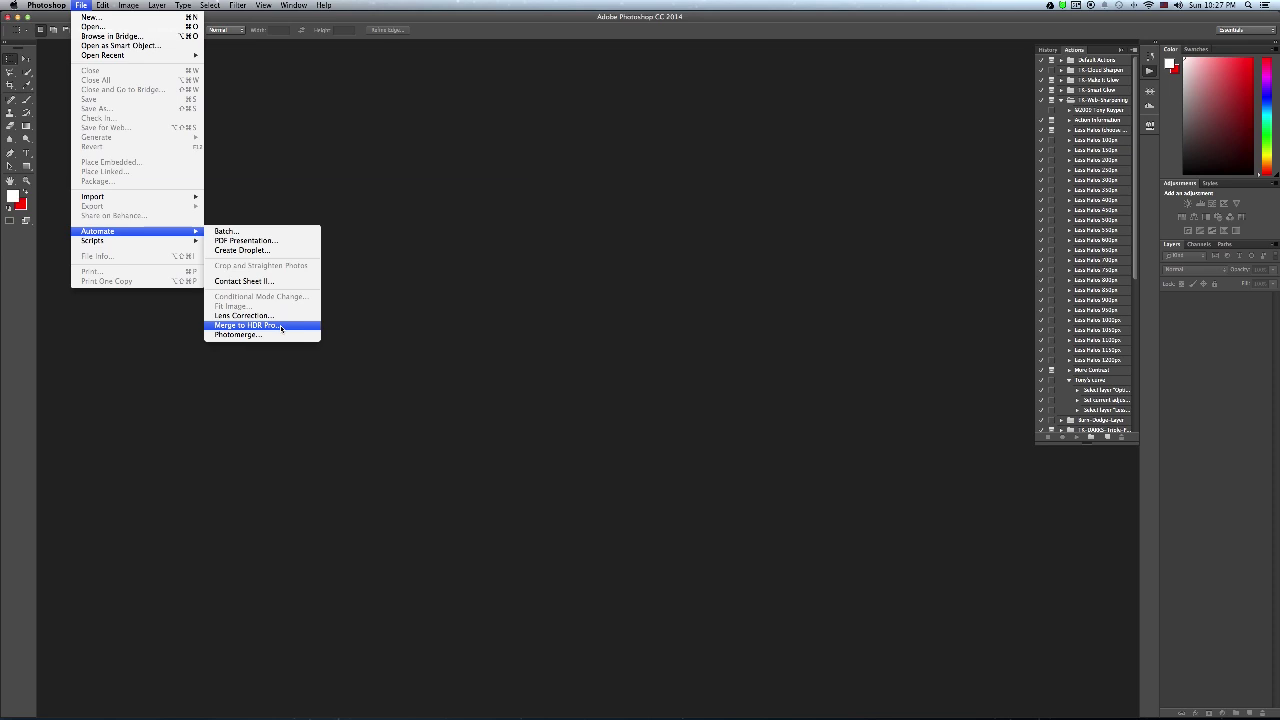
{"action": "left_click", "coordinate": [281, 327]}
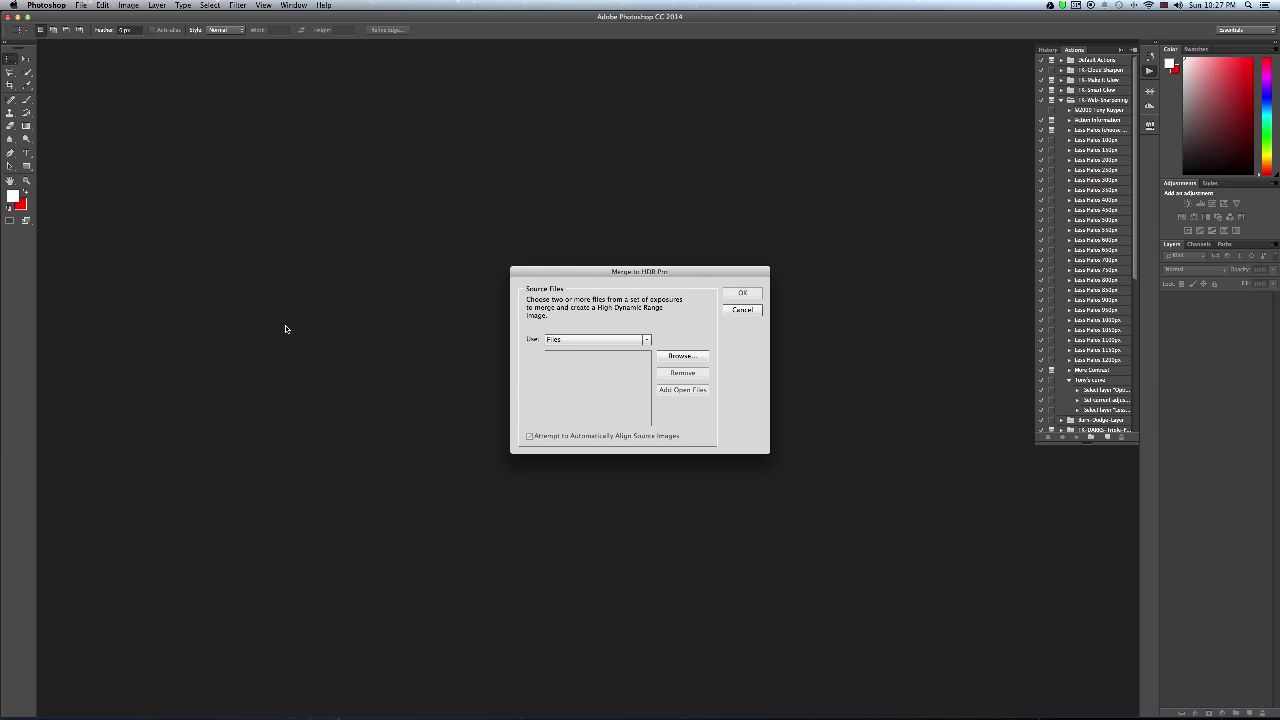
{"action": "left_click", "coordinate": [671, 356]}
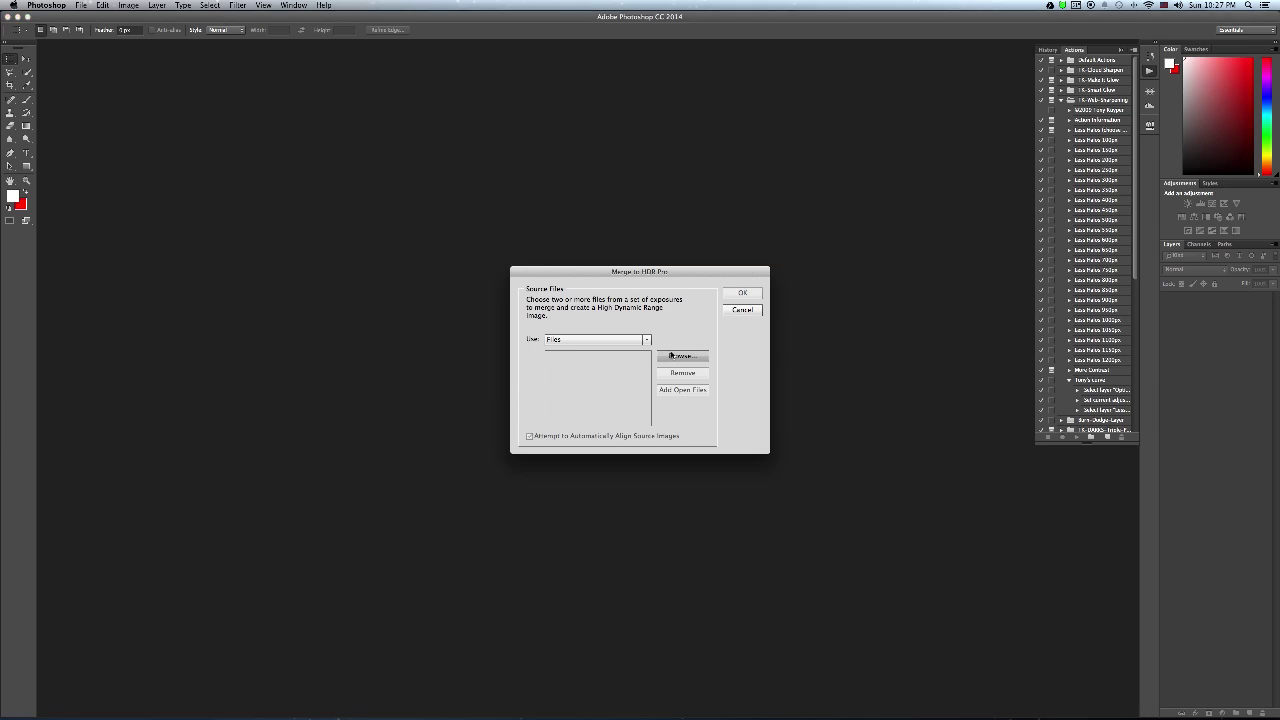
Load IMG_7741, IMG_7742 and IMG_7744 CR2 files as source exposures and merge them.
{"action": "left_click", "coordinate": [686, 360]}
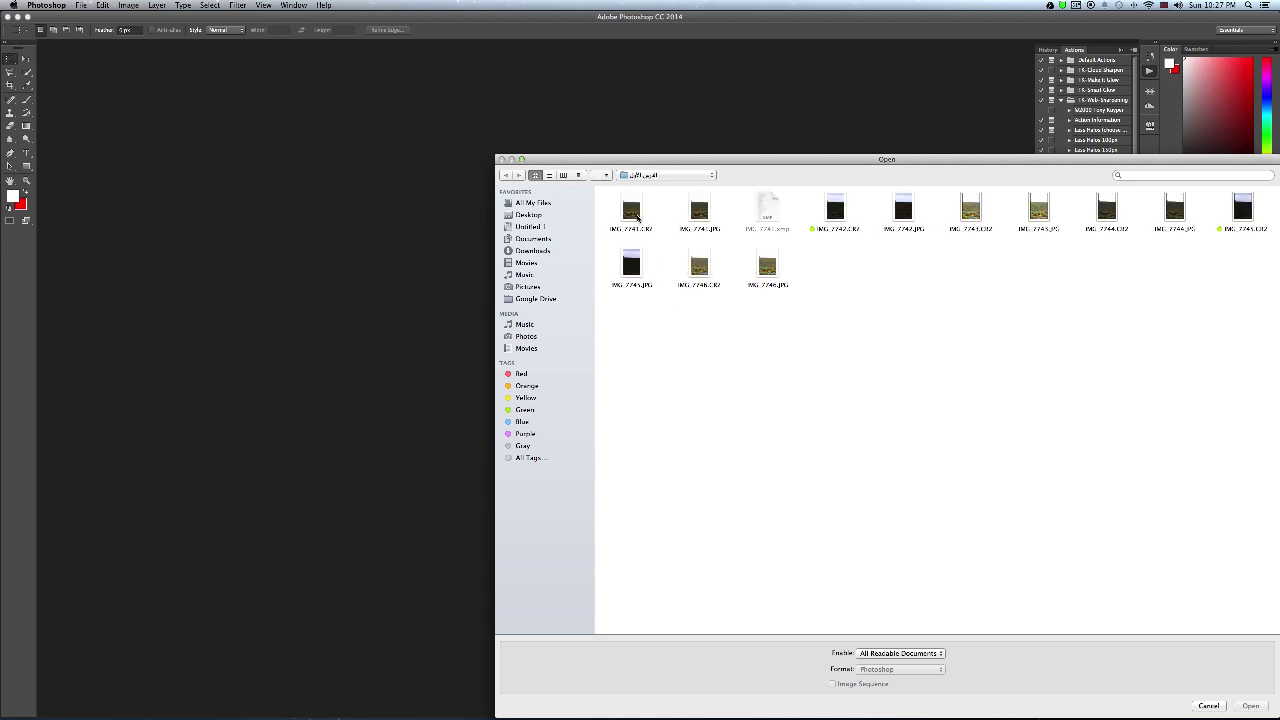
{"action": "left_click", "coordinate": [637, 217]}
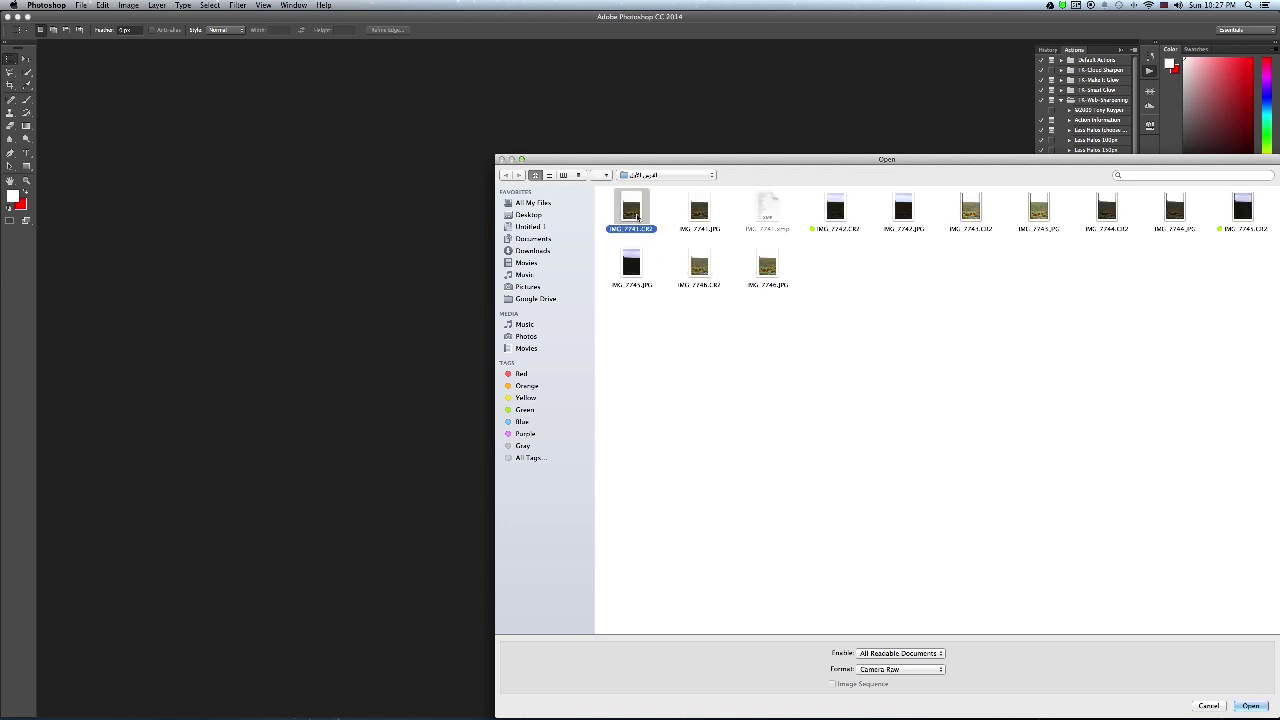
{"action": "left_click", "coordinate": [841, 213], "text": "super"}
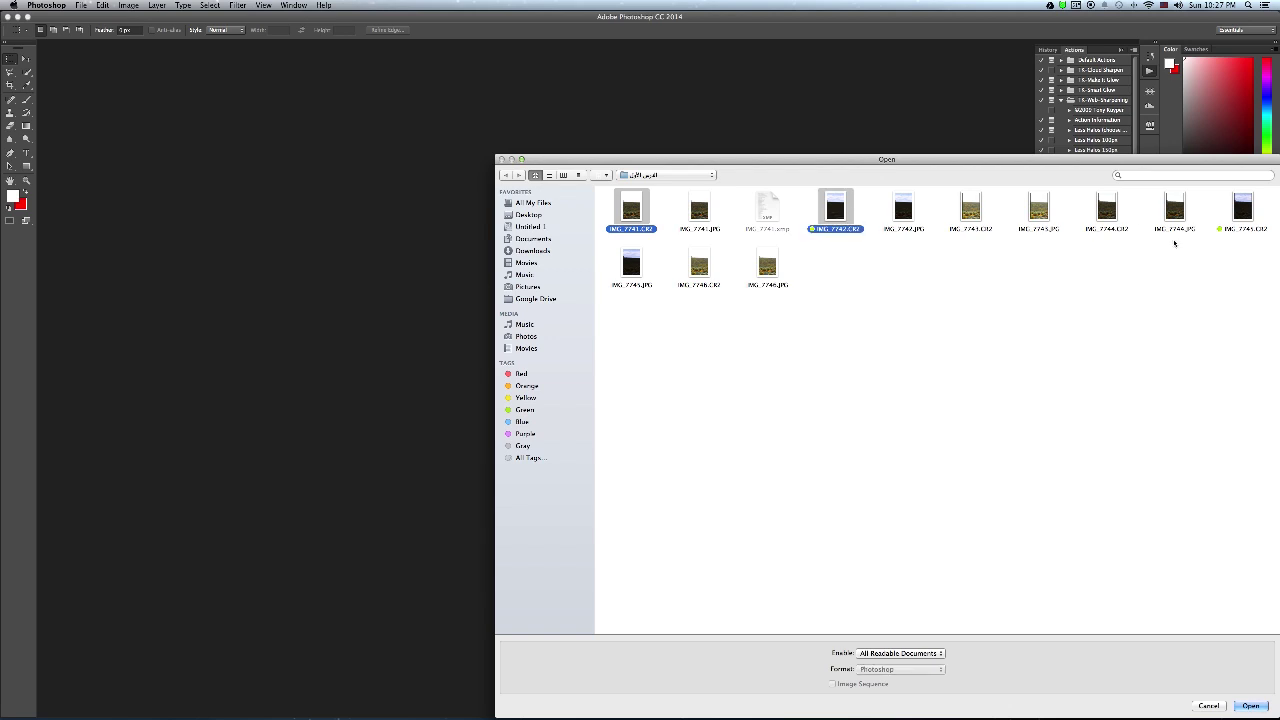
{"action": "left_click", "coordinate": [1110, 215], "text": "super"}
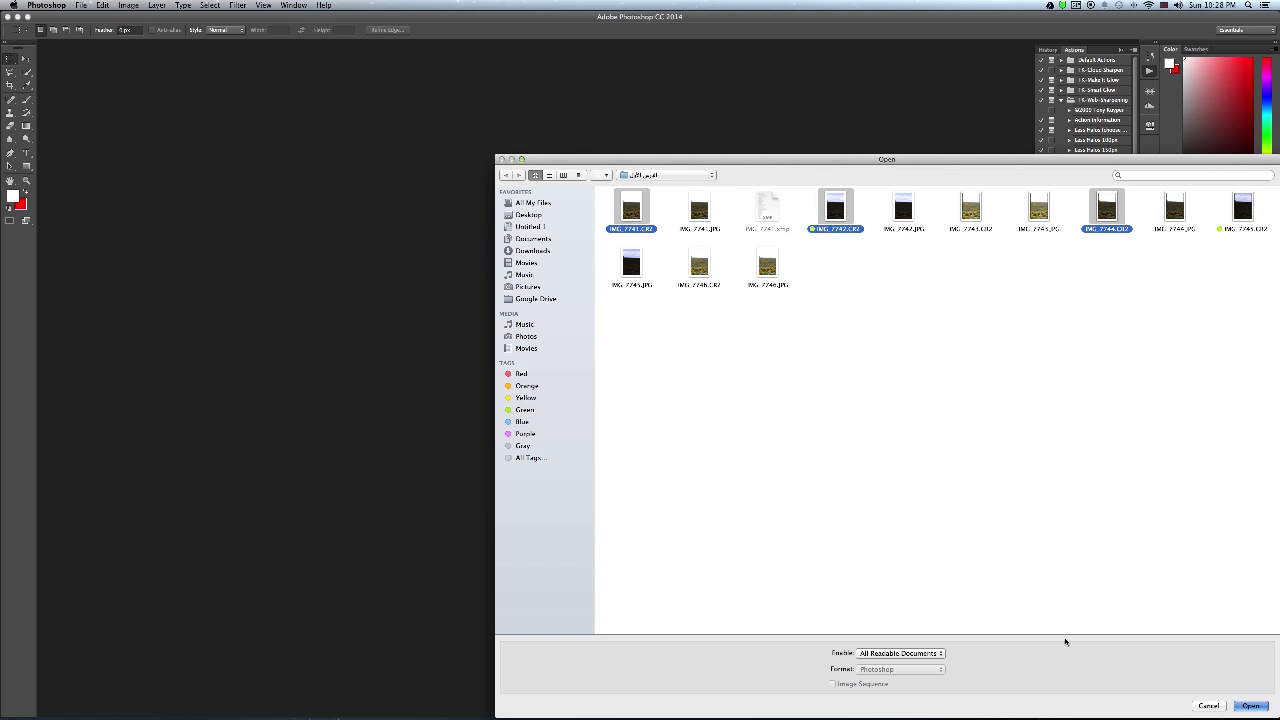
{"action": "key", "text": "Return"}
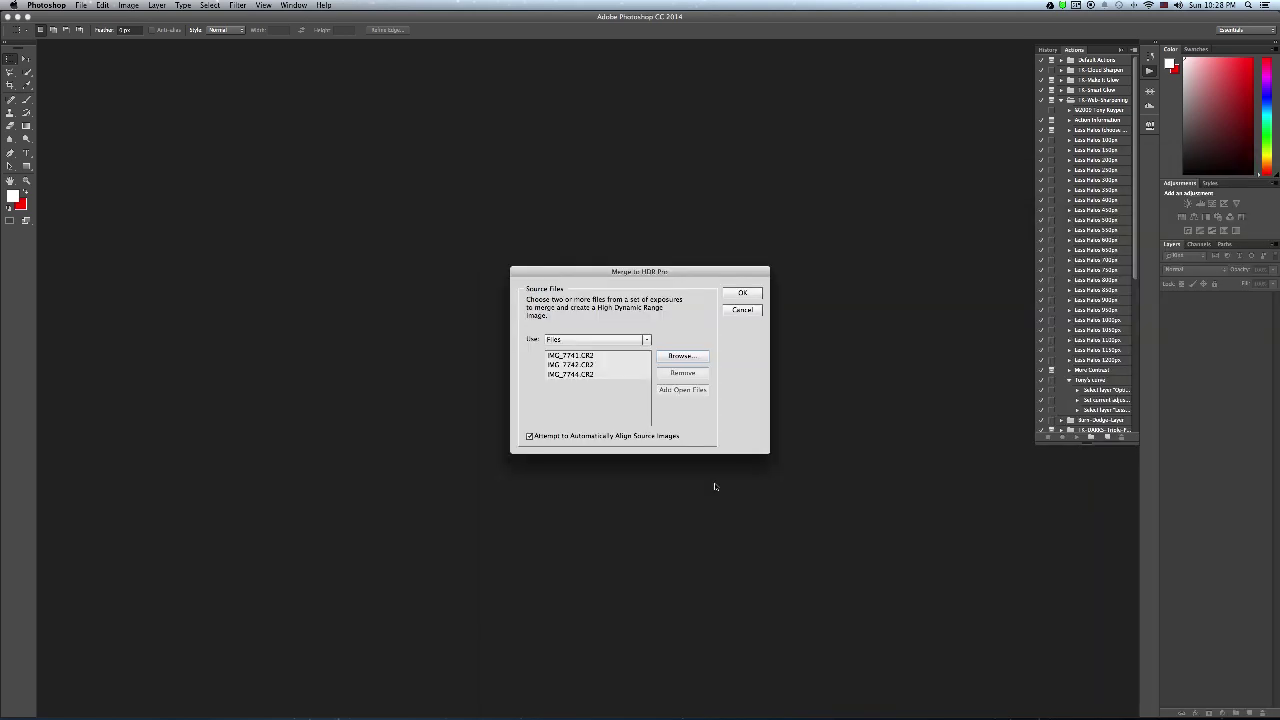
{"action": "left_click", "coordinate": [629, 369]}
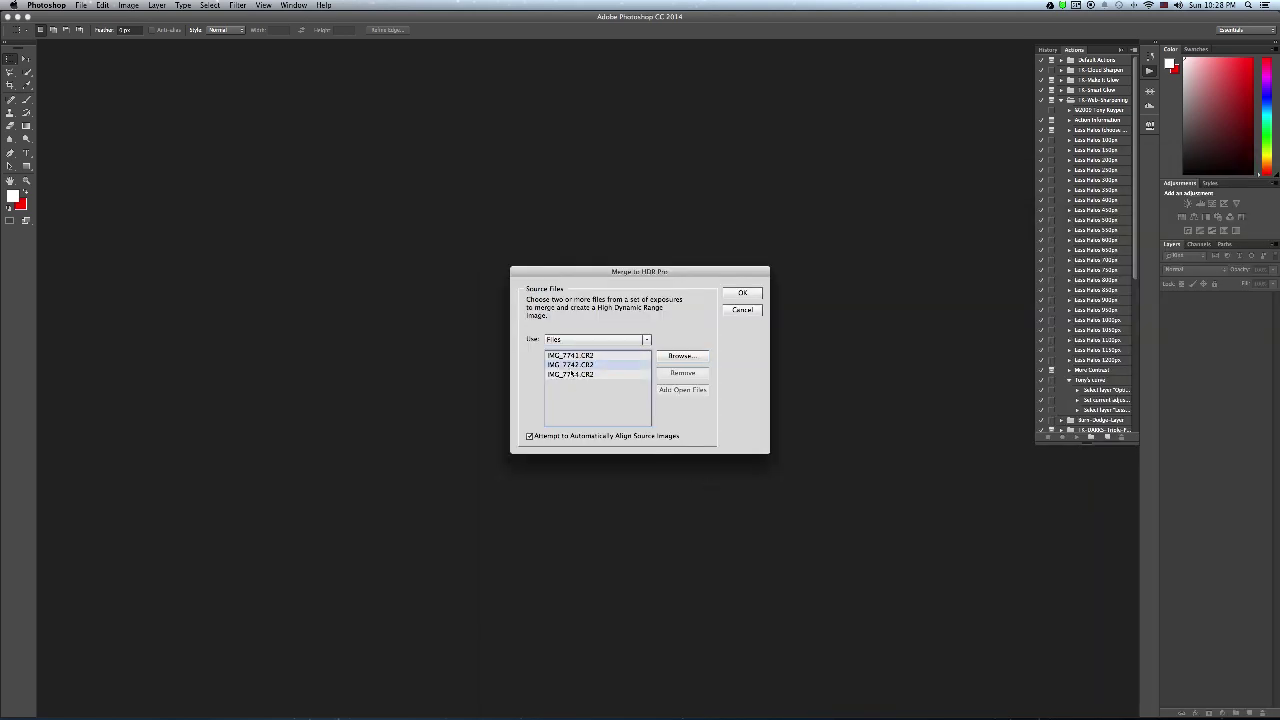
{"action": "left_click", "coordinate": [572, 375], "text": "shift"}
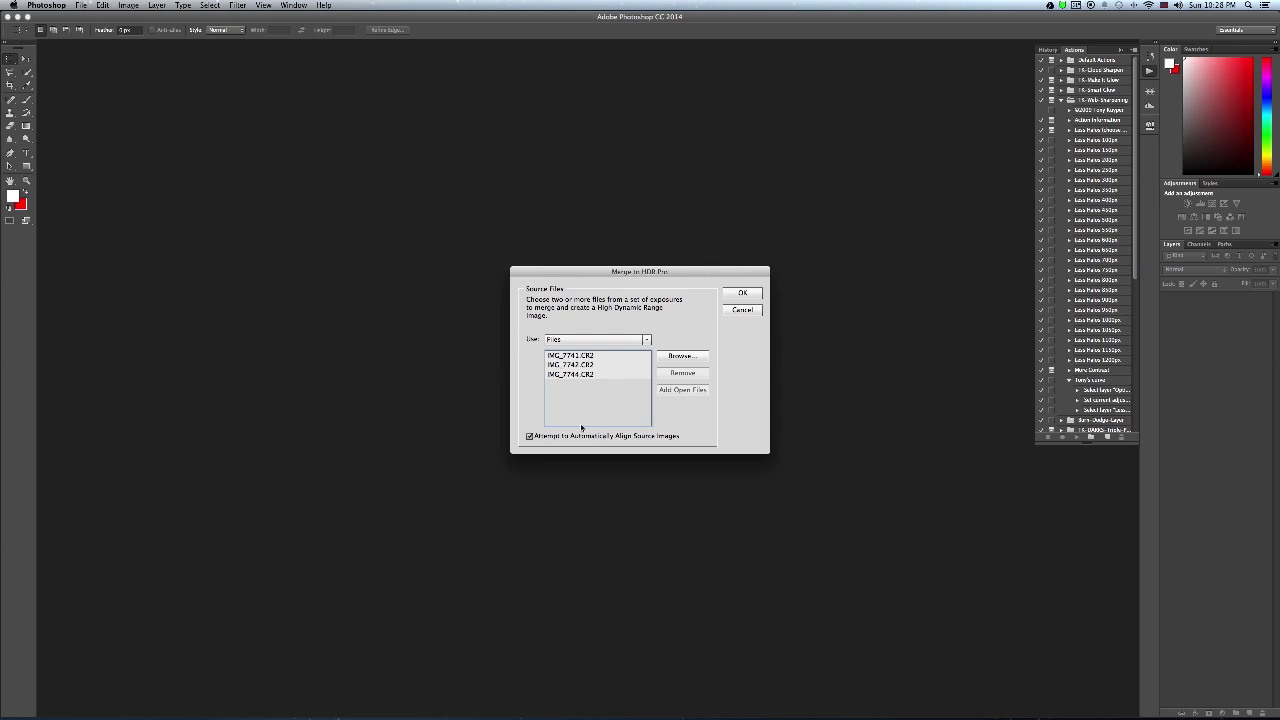
{"action": "left_click", "coordinate": [742, 292]}
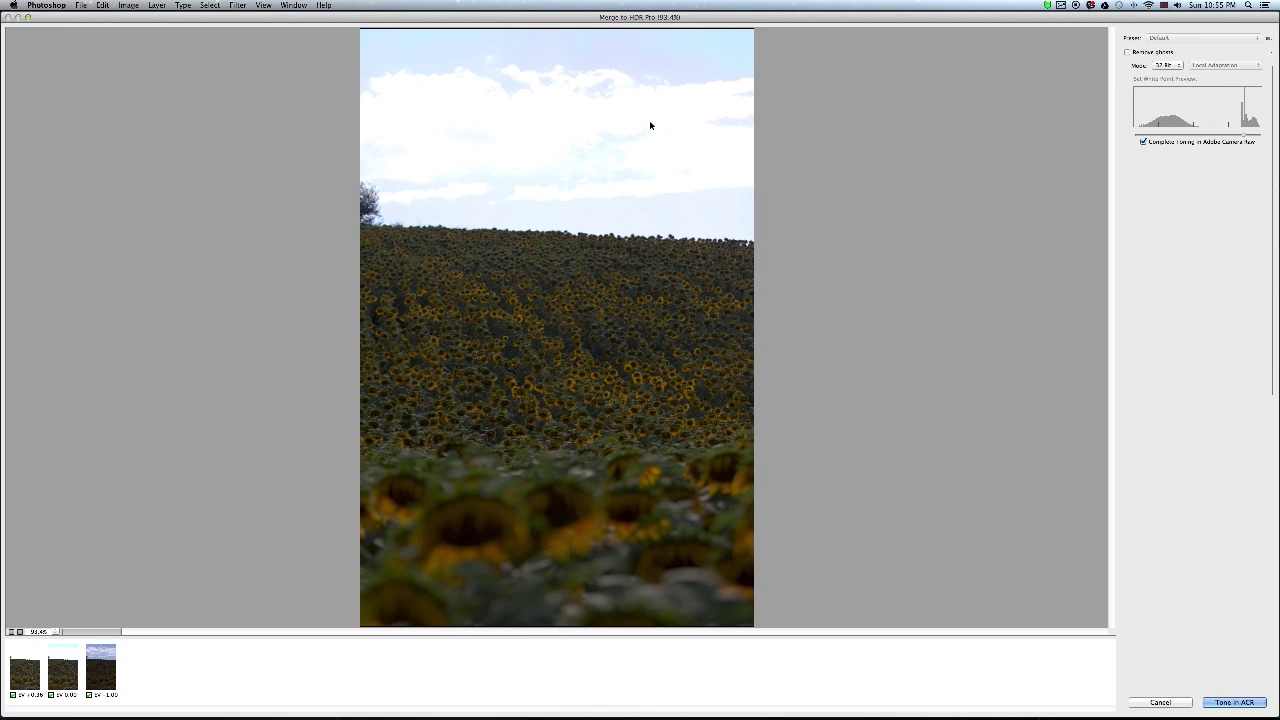
Open the Mode bit-depth choices on the merged HDR preview.
{"action": "left_click", "coordinate": [1166, 65]}
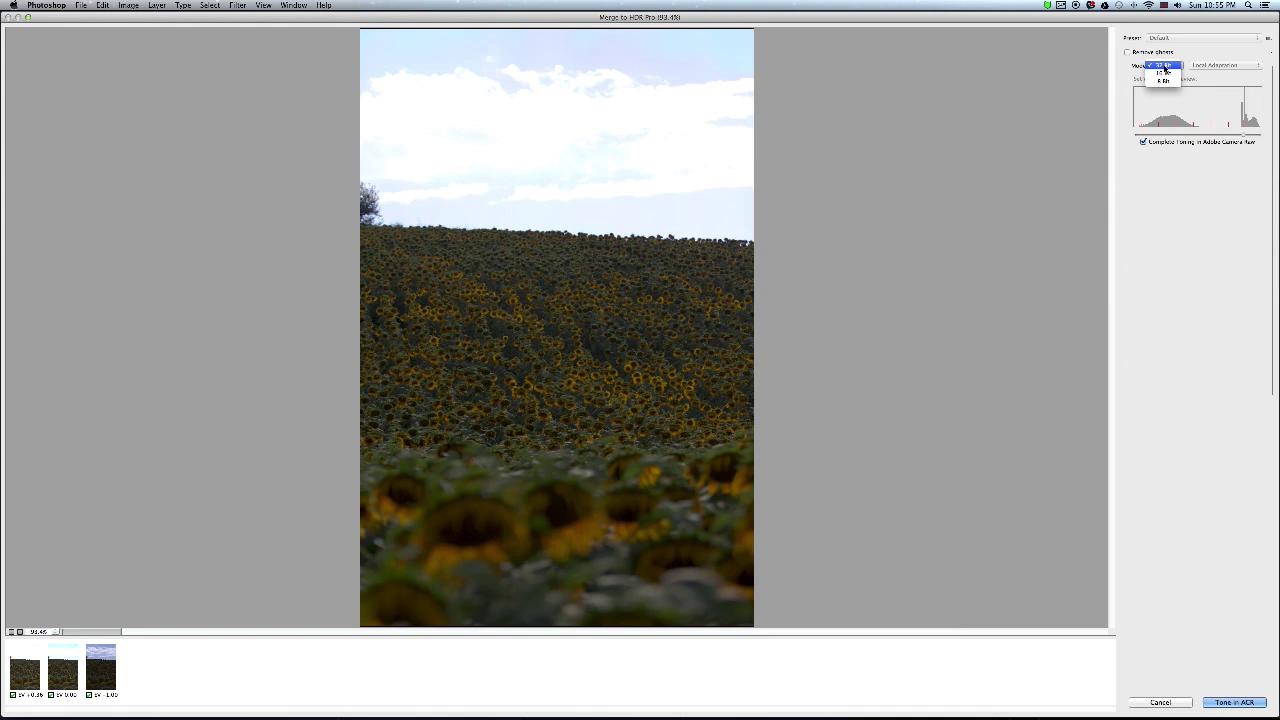
Keep 32 Bit mode and send the merged HDR to Camera Raw with Tone in ACR.
{"action": "left_click", "coordinate": [1162, 64]}
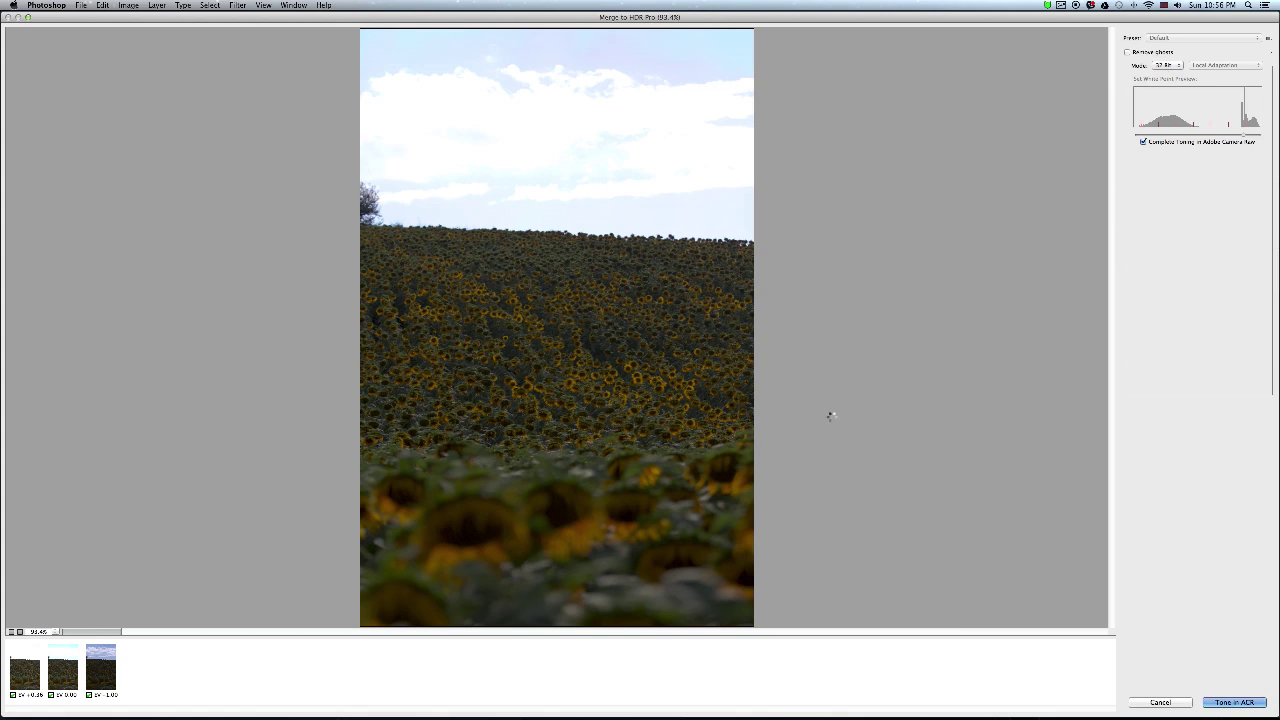
{"action": "key", "text": "Return"}
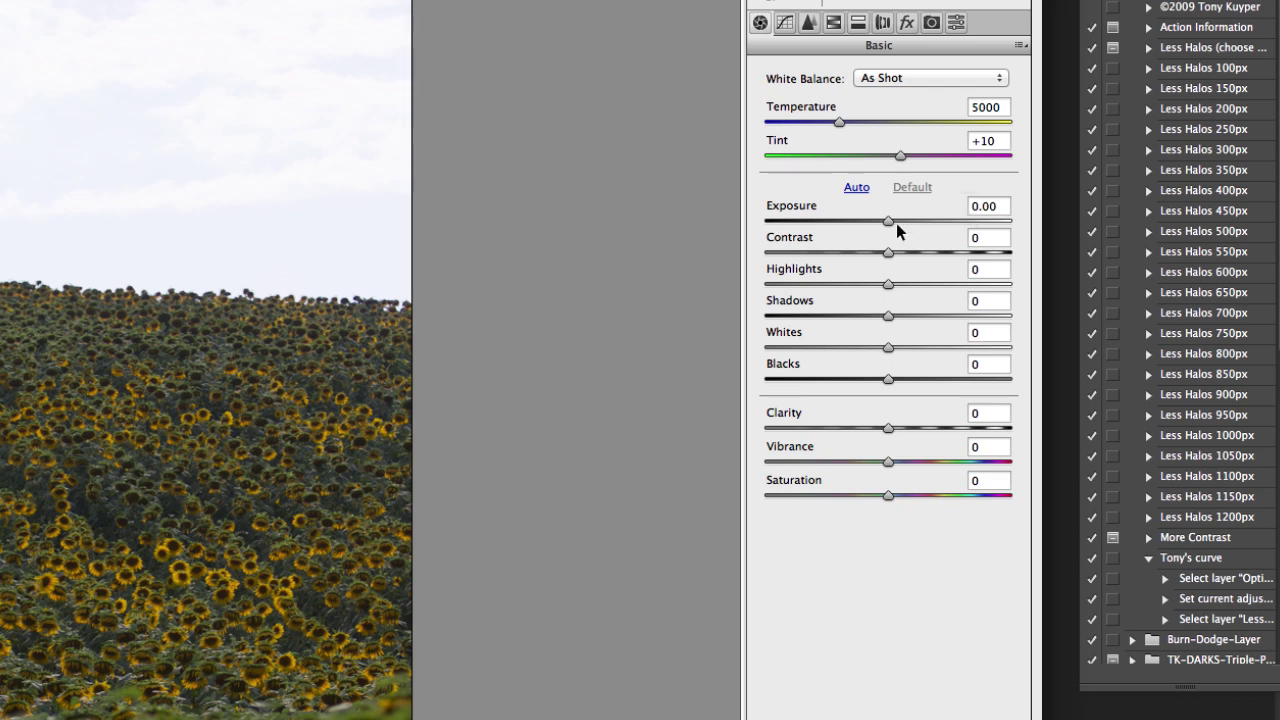
Sweep the HDR Exposure between +10.00 and -10.00, reset to 0, then settle near -0.50.
{"action": "left_click_drag", "start_coordinate": [893, 229], "coordinate": [977, 227]}
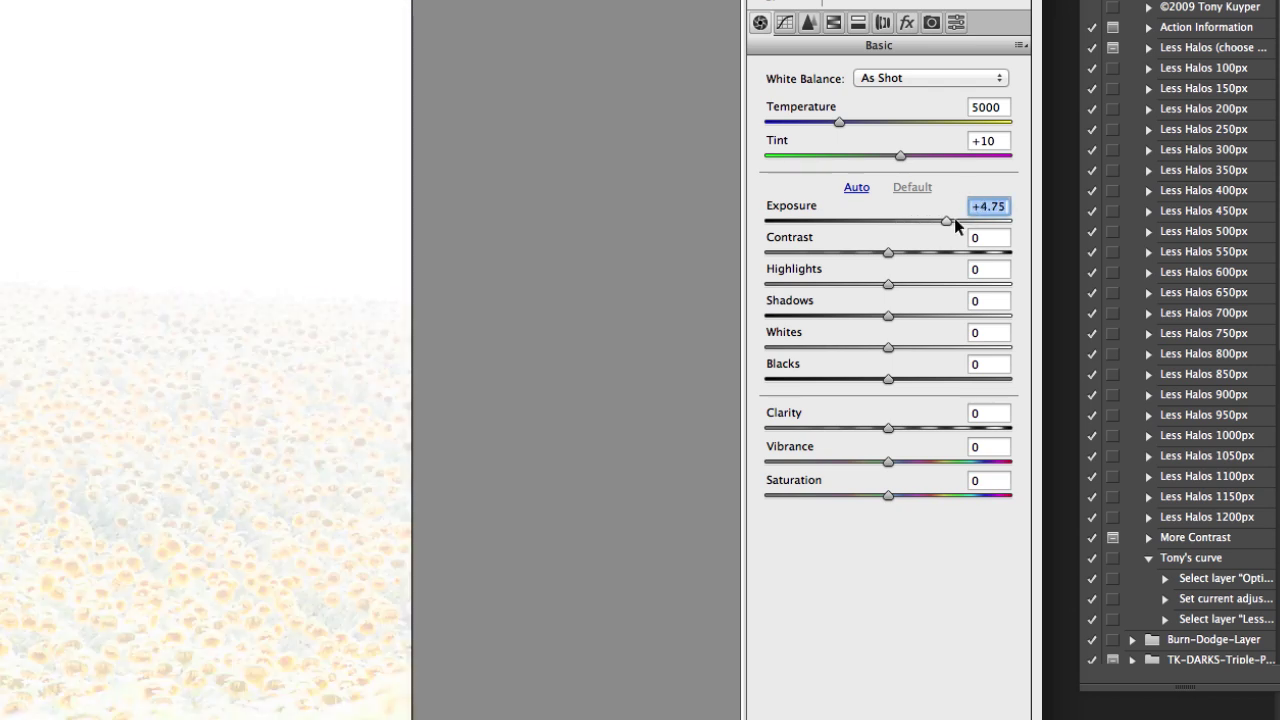
{"action": "left_click_drag", "start_coordinate": [1006, 225], "coordinate": [1029, 219]}
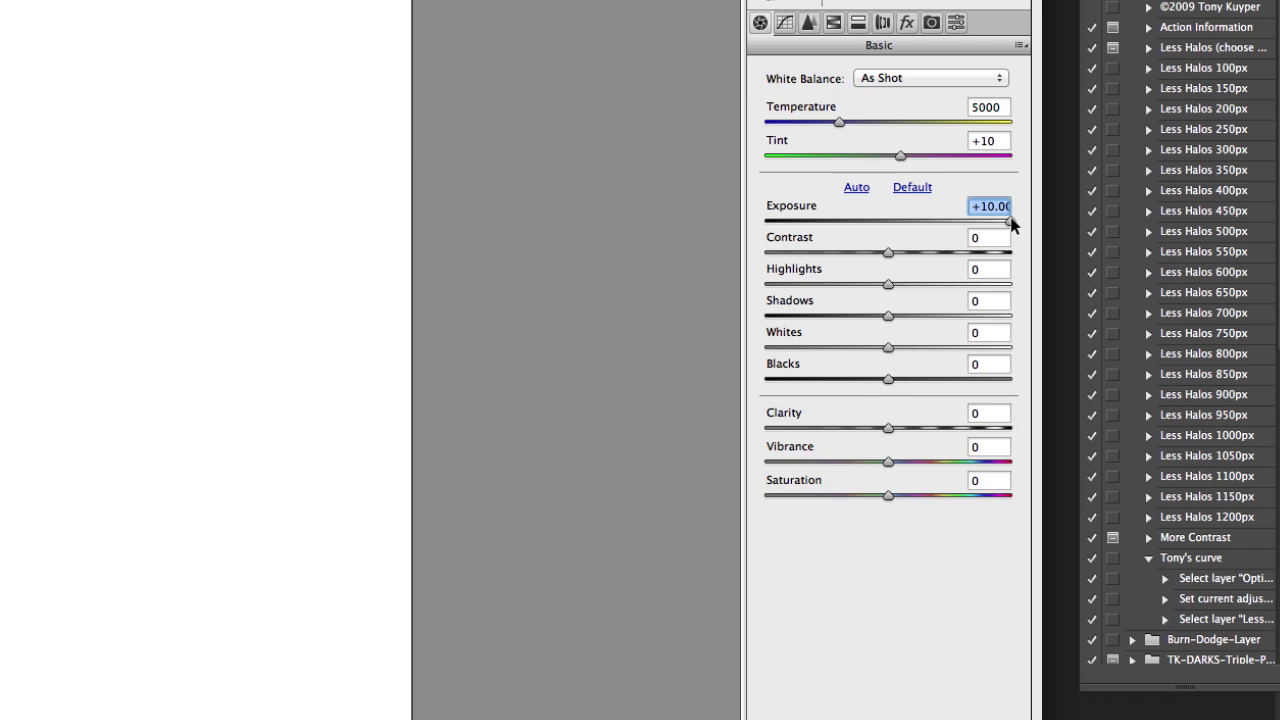
{"action": "left_click_drag", "start_coordinate": [1010, 222], "coordinate": [752, 222]}
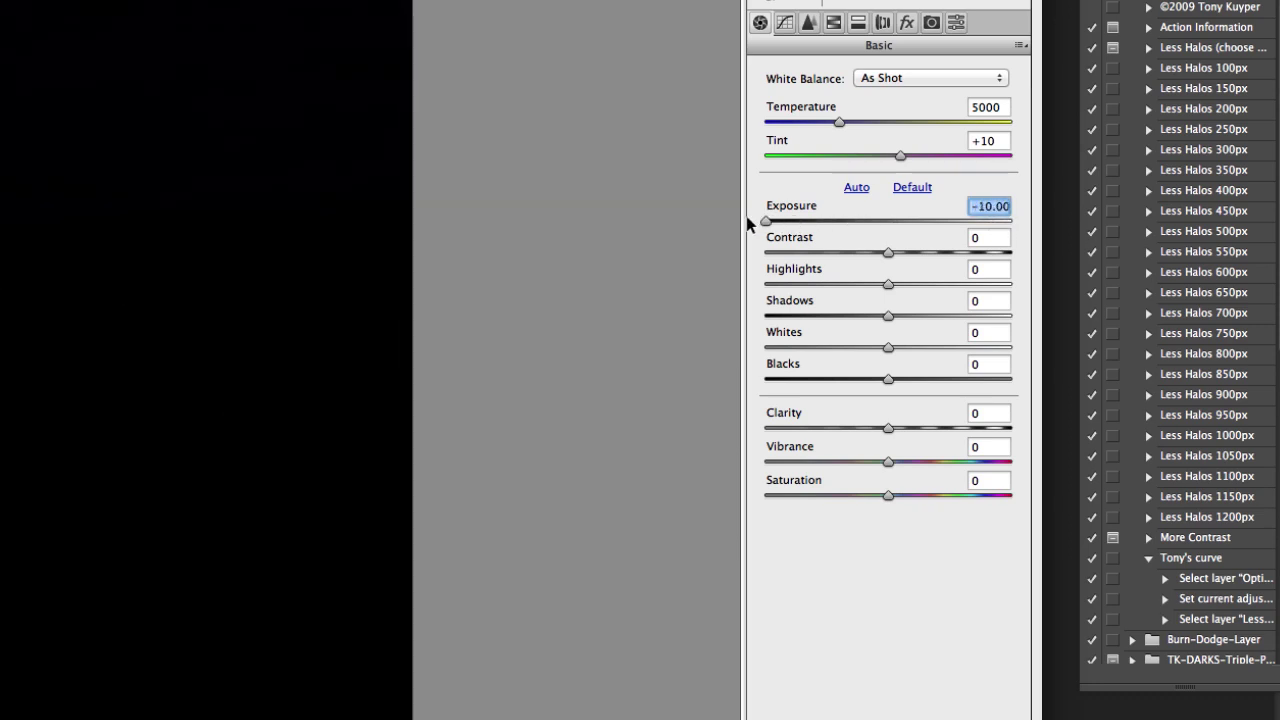
{"action": "left_click_drag", "start_coordinate": [789, 219], "coordinate": [1012, 221]}
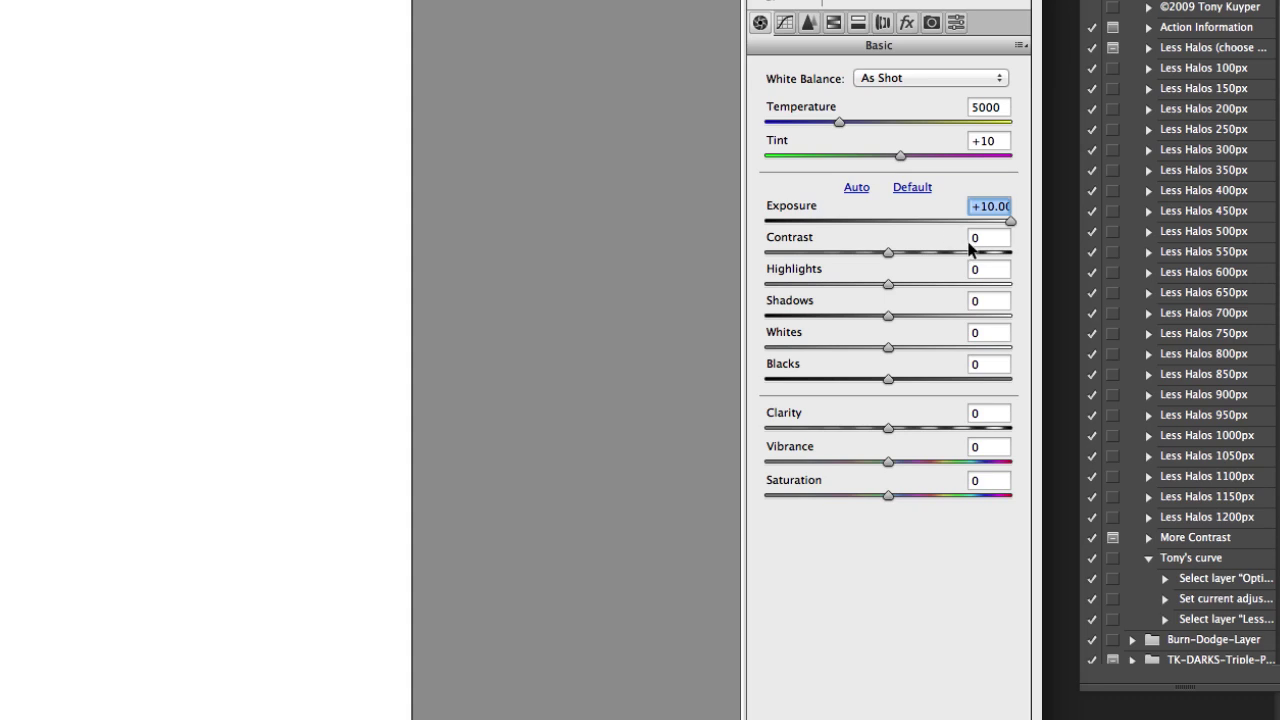
{"action": "key", "text": "ctrl+z"}
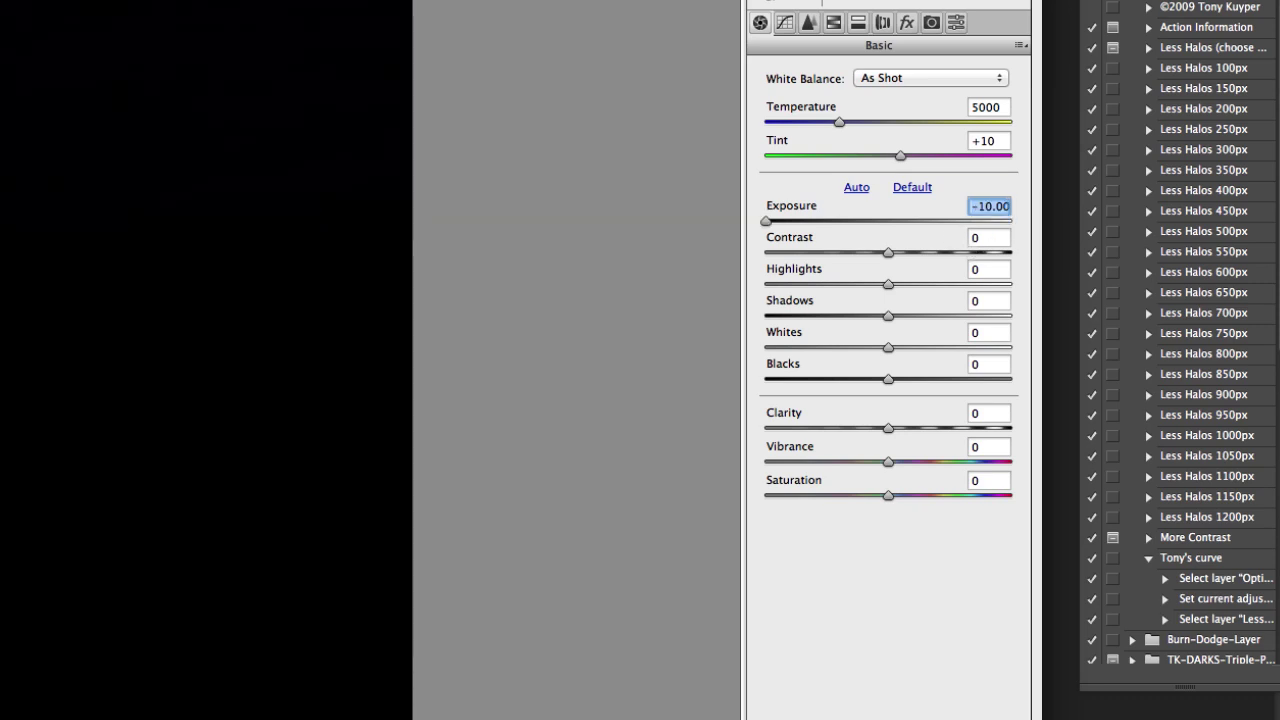
{"action": "type", "text": "0"}
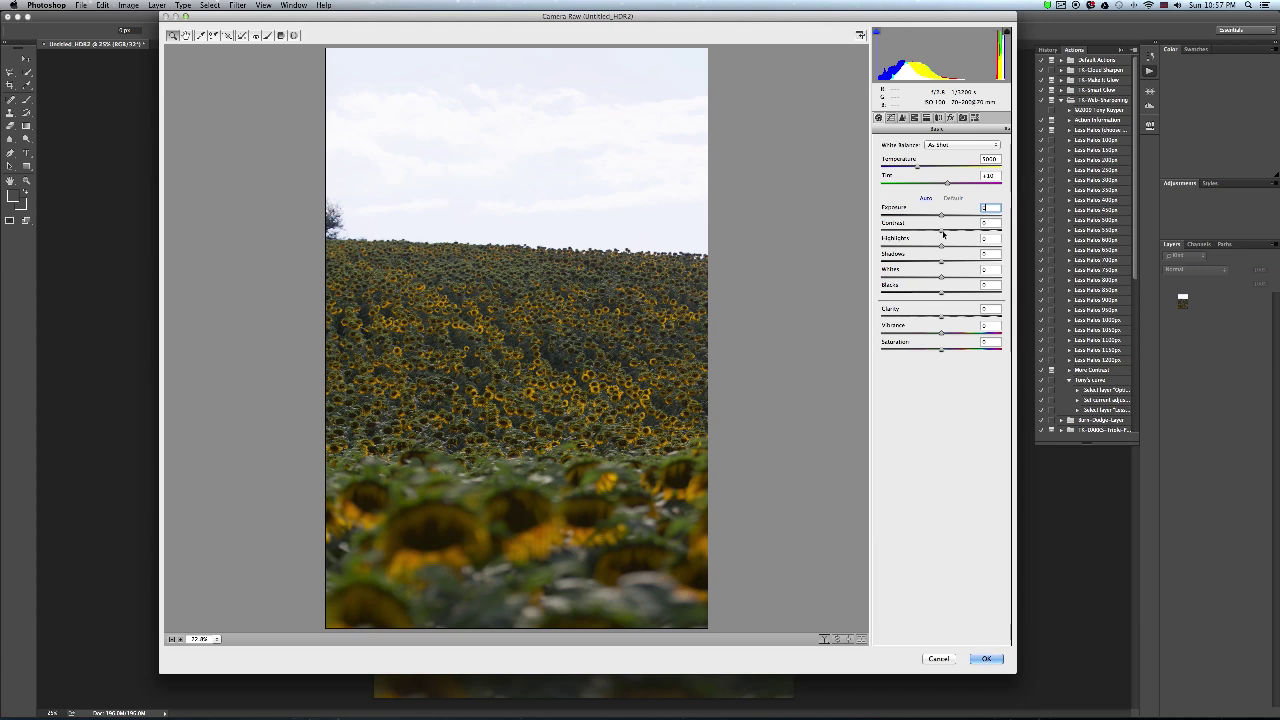
{"action": "left_click_drag", "start_coordinate": [941, 215], "coordinate": [936, 217]}
Lower Exposure to about -1.10, raise Shadows to +28, lower Highlights and raise Whites.
{"action": "key", "text": "Down"}
{"action": "key", "text": "Down"}
{"action": "key", "text": "Down"}
{"action": "key", "text": "Down"}
{"action": "key", "text": "Down"}
{"action": "key", "text": "Down"}
{"action": "key", "text": "Down"}
{"action": "key", "text": "Down"}
{"action": "key", "text": "Down"}
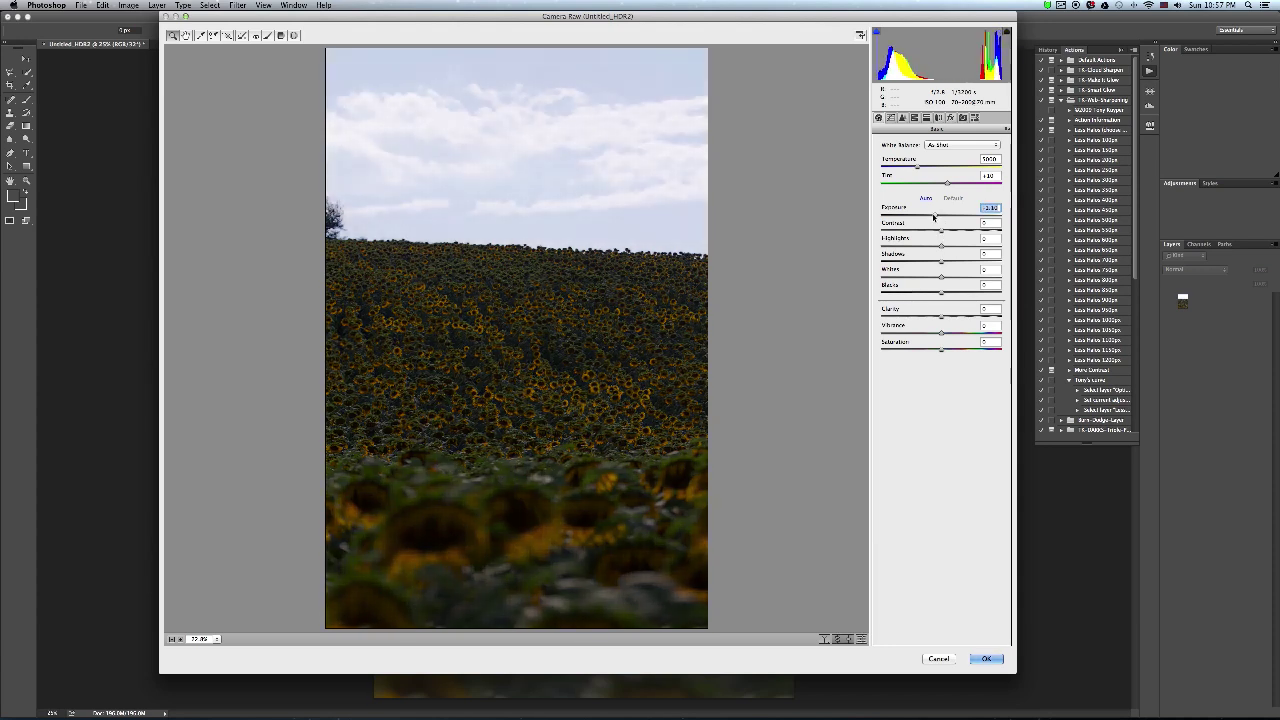
{"action": "left_click_drag", "start_coordinate": [942, 262], "coordinate": [995, 262]}
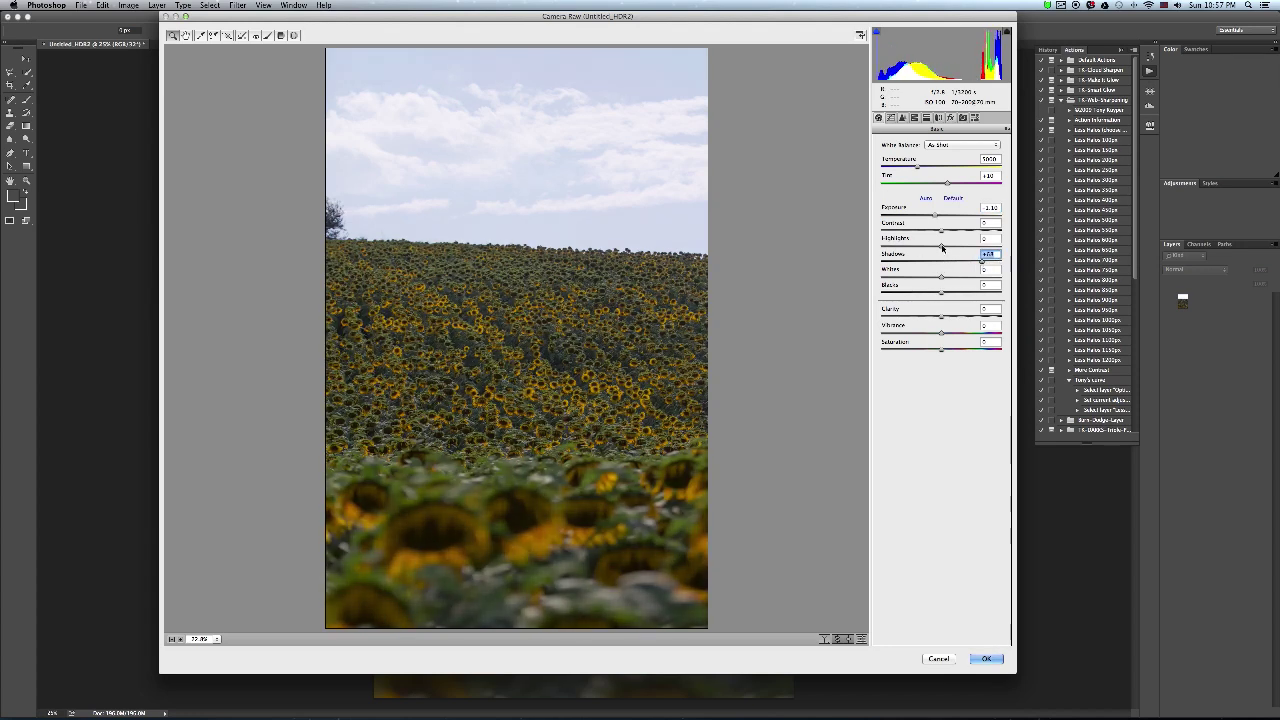
{"action": "mouse_move", "coordinate": [942, 249]}
{"action": "left_mouse_down"}
{"action": "mouse_move", "coordinate": [886, 249]}
{"action": "mouse_move", "coordinate": [910, 249]}
{"action": "left_mouse_up"}
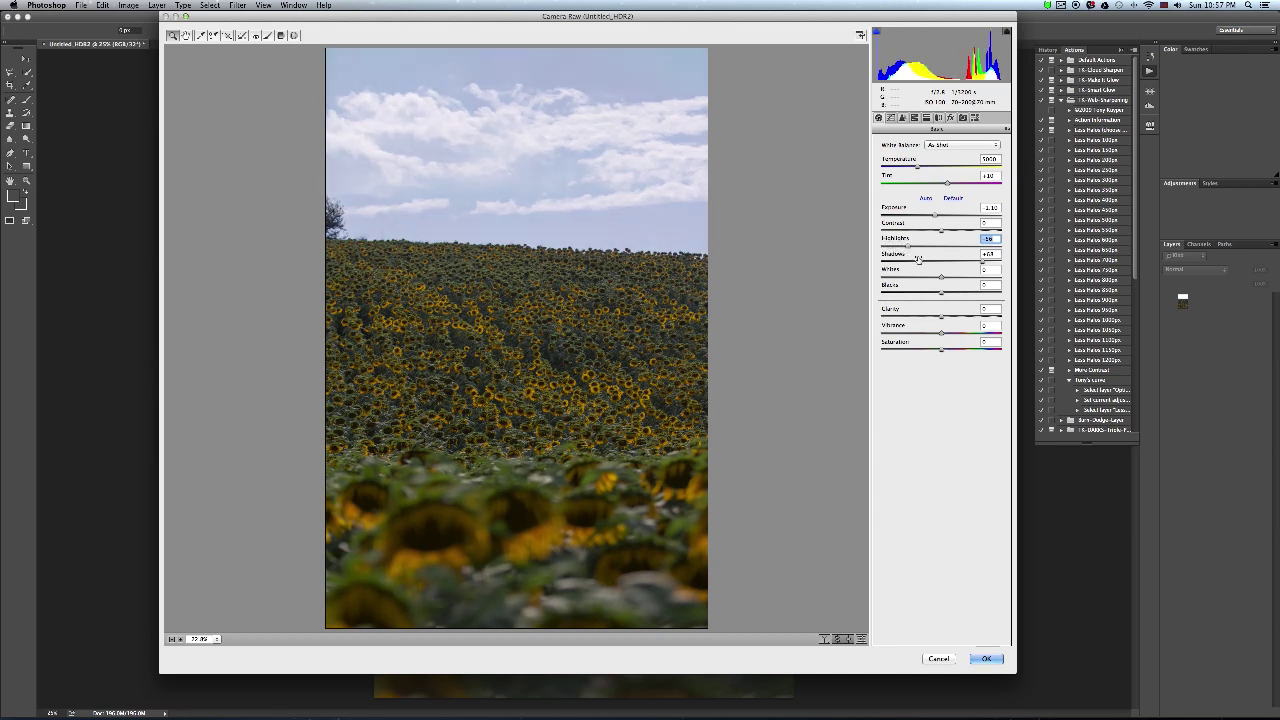
{"action": "mouse_move", "coordinate": [941, 277]}
{"action": "left_mouse_down"}
{"action": "mouse_move", "coordinate": [964, 277]}
{"action": "mouse_move", "coordinate": [947, 292]}
{"action": "left_mouse_up"}
{"action": "left_click", "coordinate": [943, 292]}
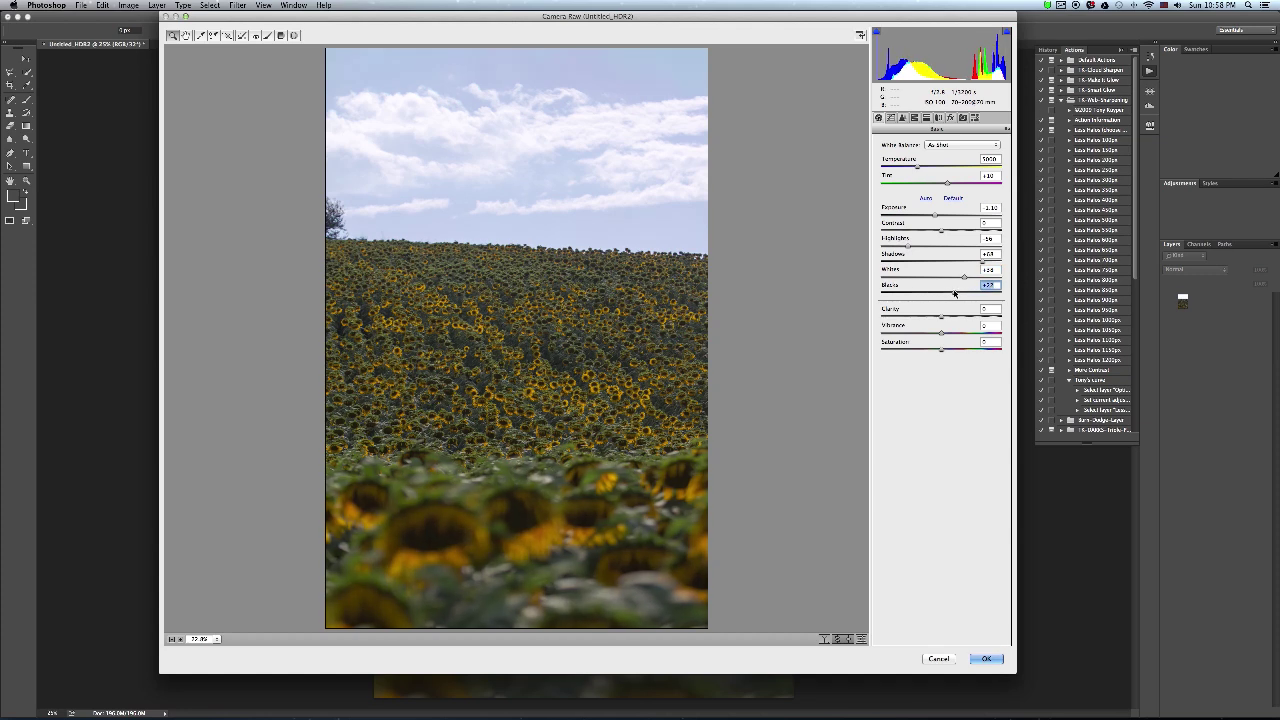
Fine-tune Exposure to about -1.25 and Highlights to -54, then confirm.
{"action": "left_click_drag", "start_coordinate": [934, 216], "coordinate": [930, 216]}
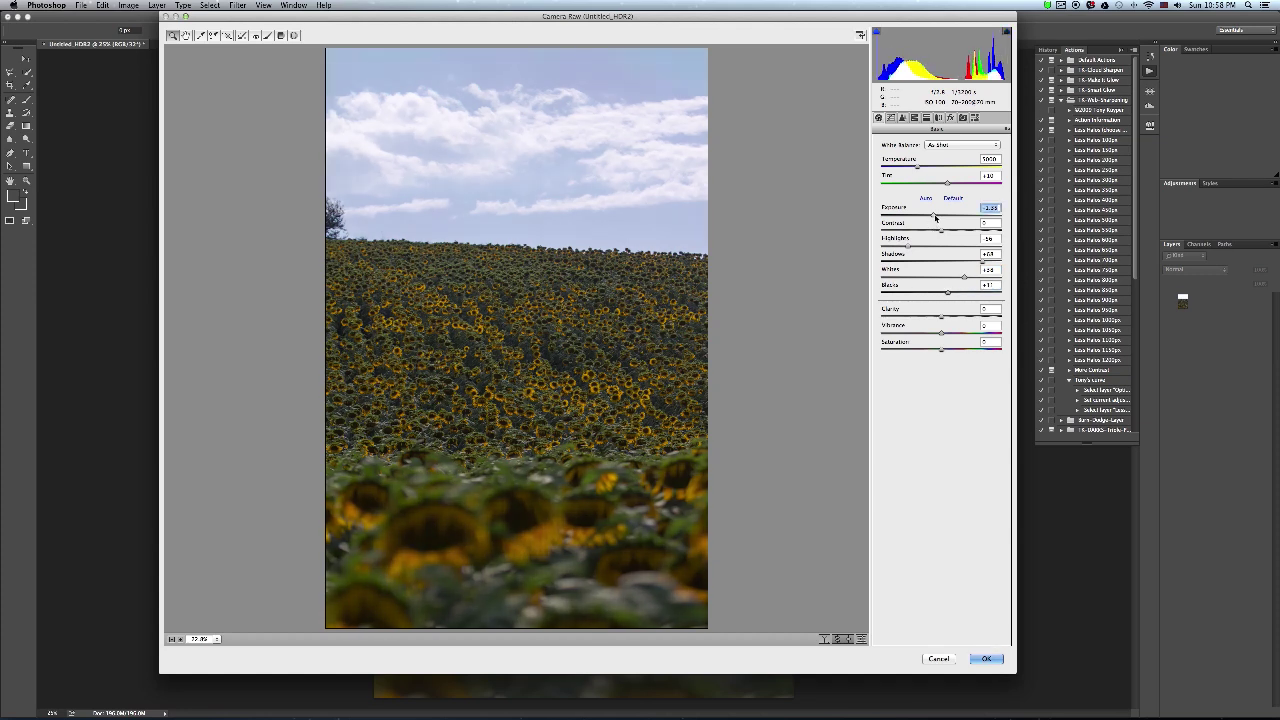
{"action": "left_click_drag", "start_coordinate": [908, 246], "coordinate": [900, 246]}
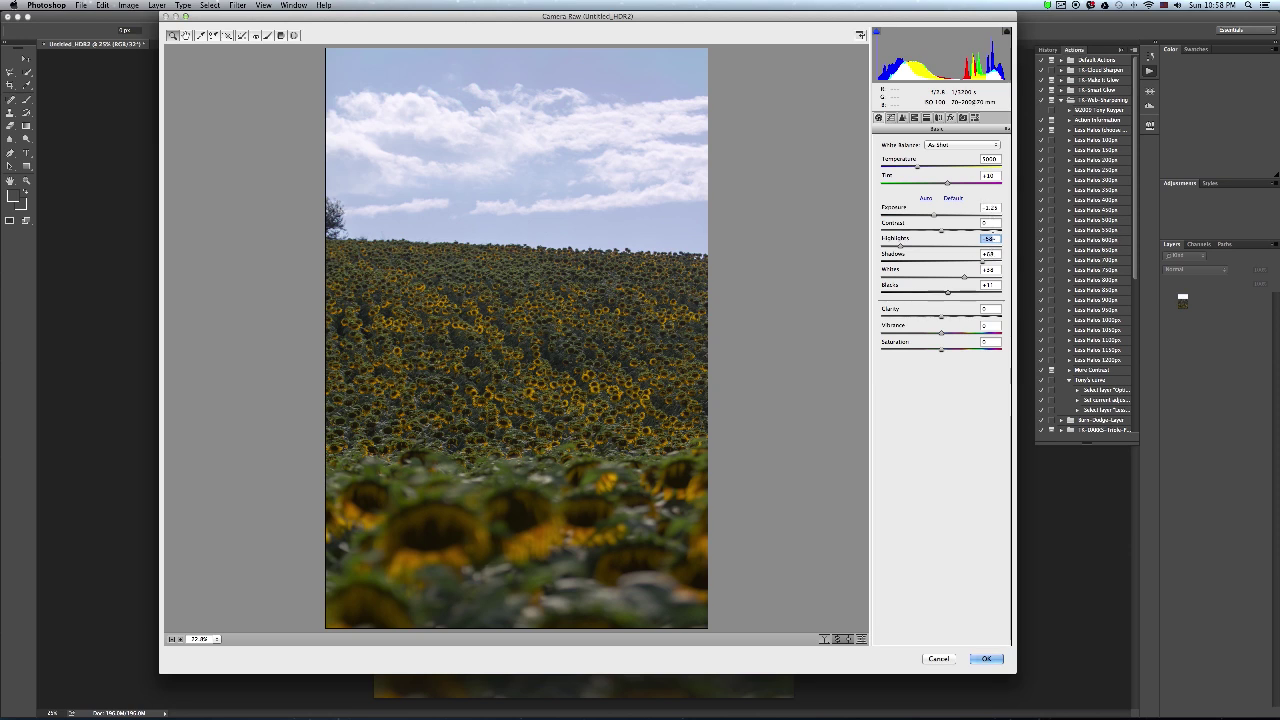
{"action": "key", "text": "Return"}
{"action": "key", "text": "Return"}
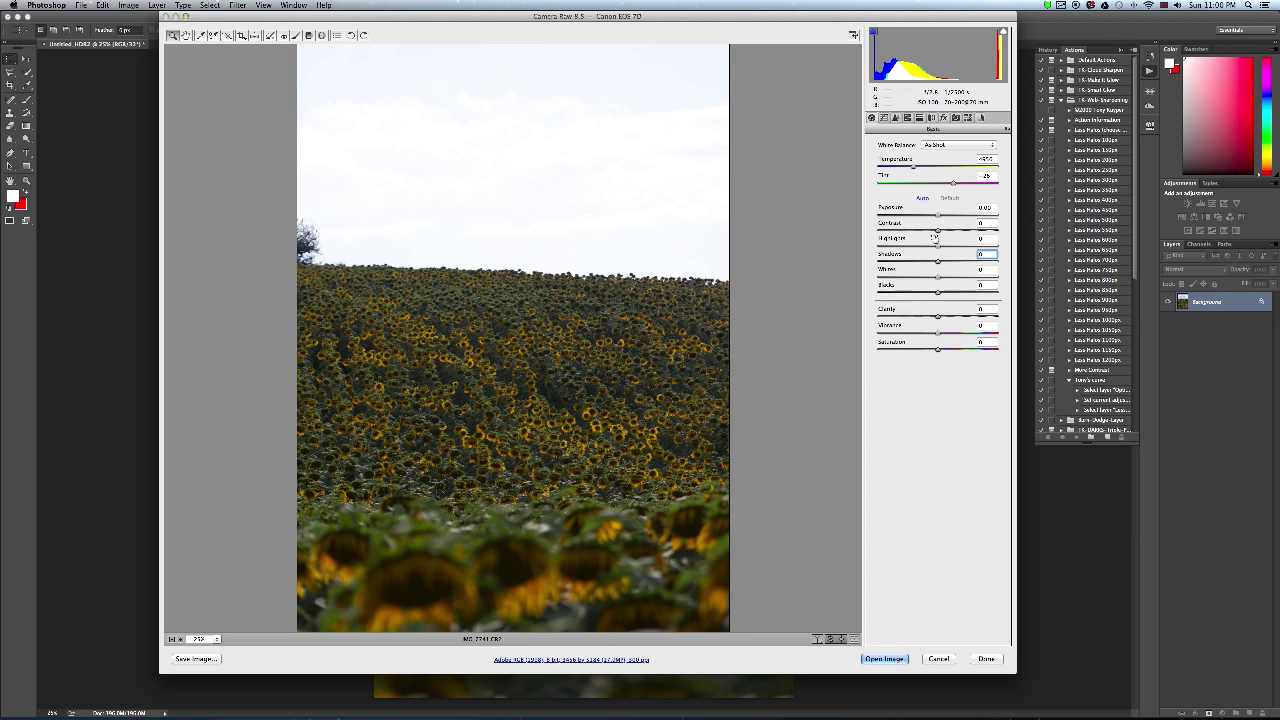
Darken the single RAW's Exposure to about -1.35 and lower its Highlights and Whites.
{"action": "left_click_drag", "start_coordinate": [937, 215], "coordinate": [922, 220]}
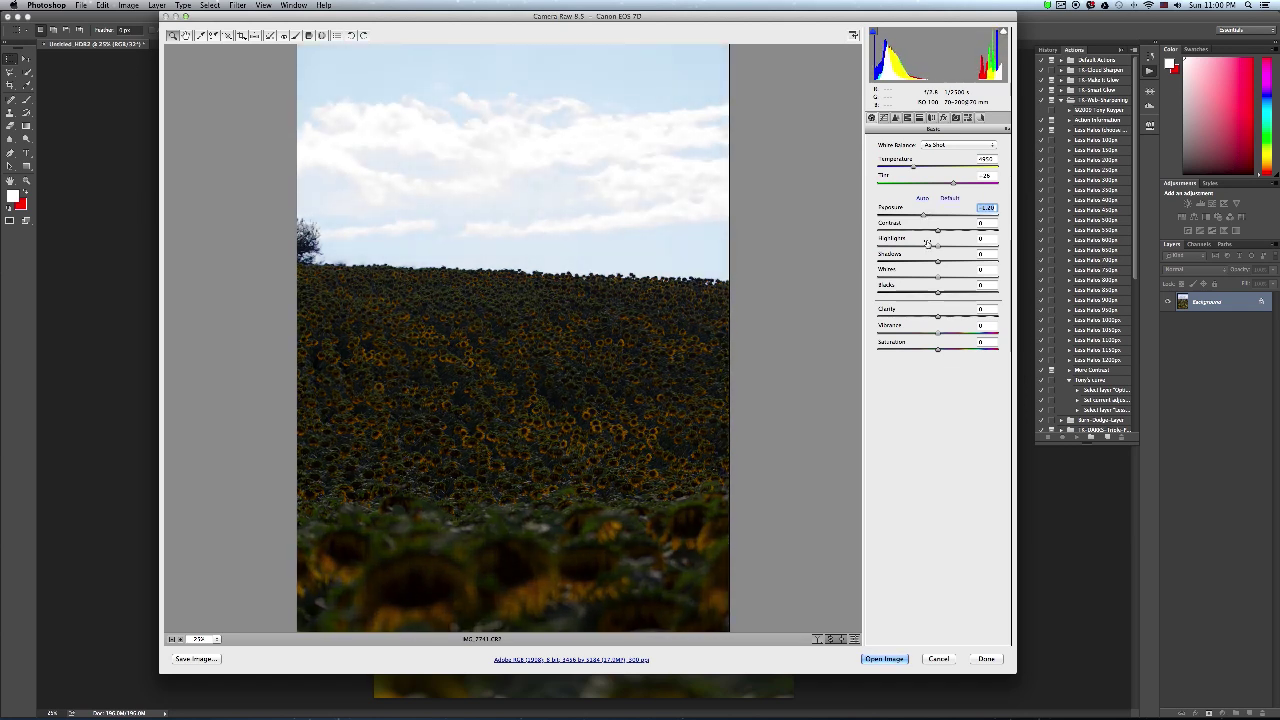
{"action": "mouse_move", "coordinate": [928, 244]}
{"action": "left_mouse_down"}
{"action": "mouse_move", "coordinate": [984, 266]}
{"action": "mouse_move", "coordinate": [904, 248]}
{"action": "left_mouse_up"}
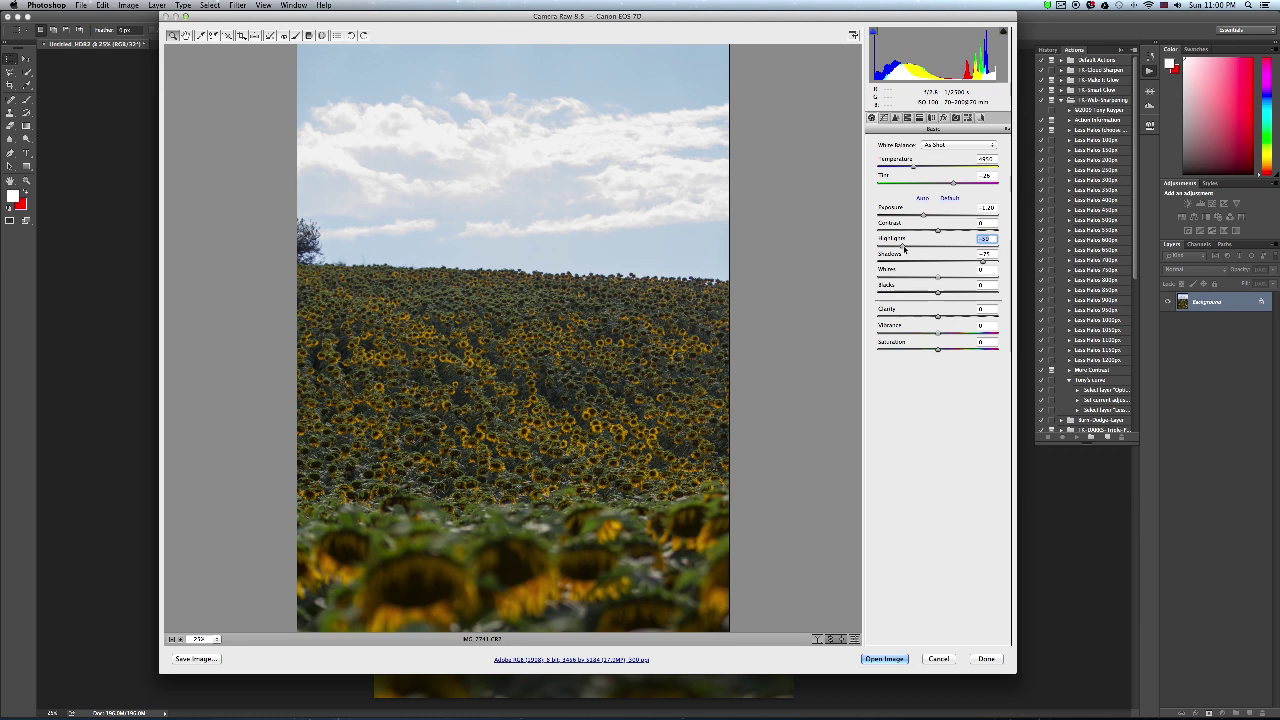
{"action": "left_click_drag", "start_coordinate": [926, 216], "coordinate": [888, 246]}
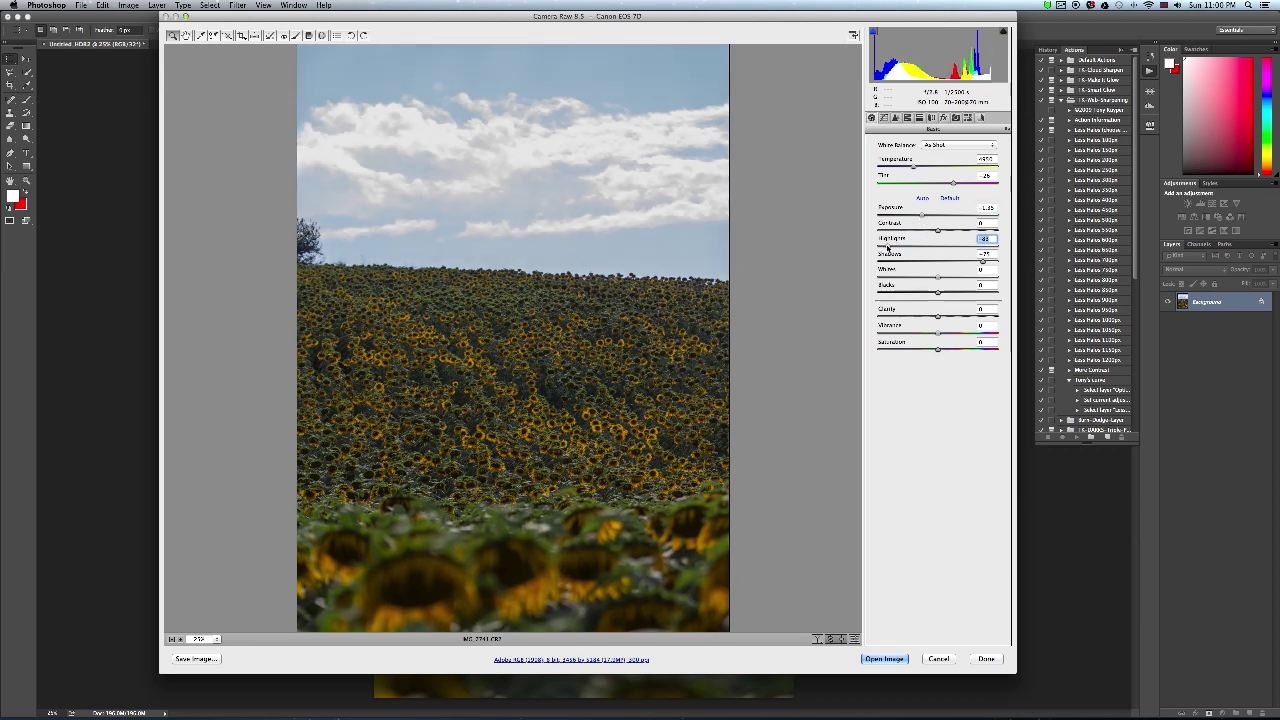
{"action": "left_click_drag", "start_coordinate": [944, 282], "coordinate": [942, 282]}
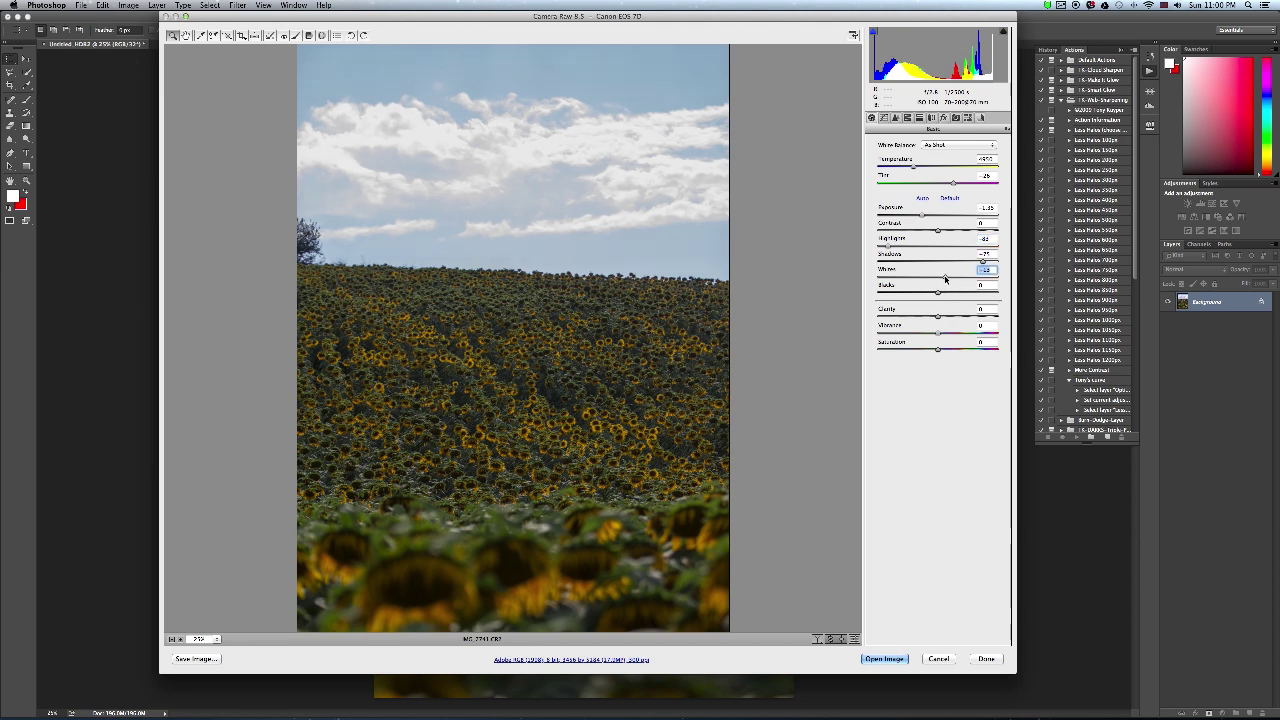
Try lifting Shadows, undo it, and accept the RAW adjustments to open the image.
{"action": "left_click", "coordinate": [987, 261]}
{"action": "left_click_drag", "start_coordinate": [987, 263], "coordinate": [1004, 263]}
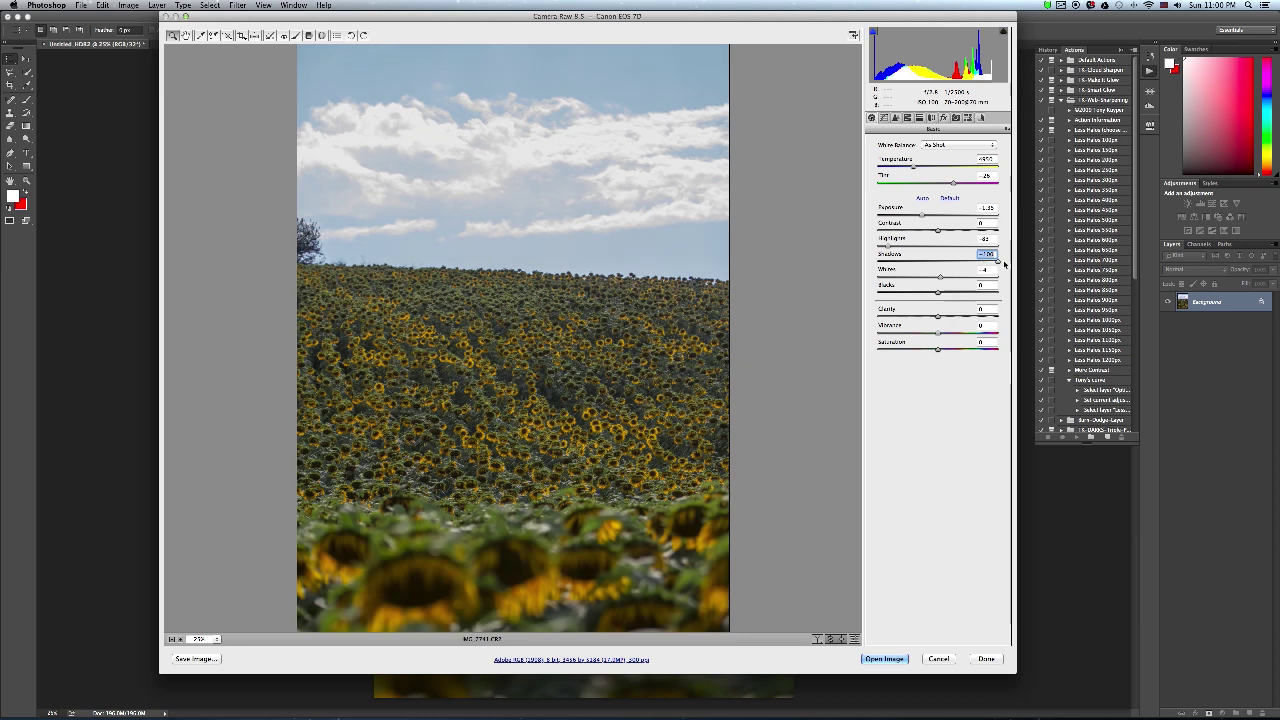
{"action": "key", "text": "ctrl+z"}
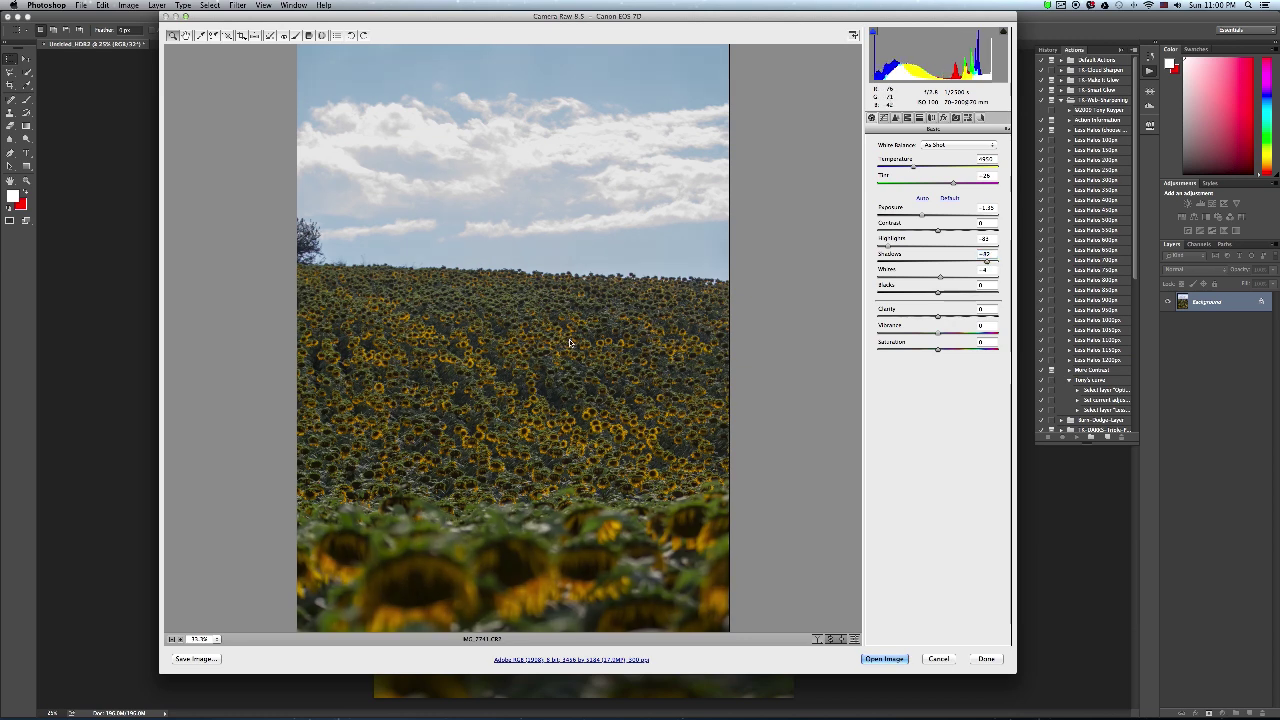
{"action": "key", "text": "Return"}
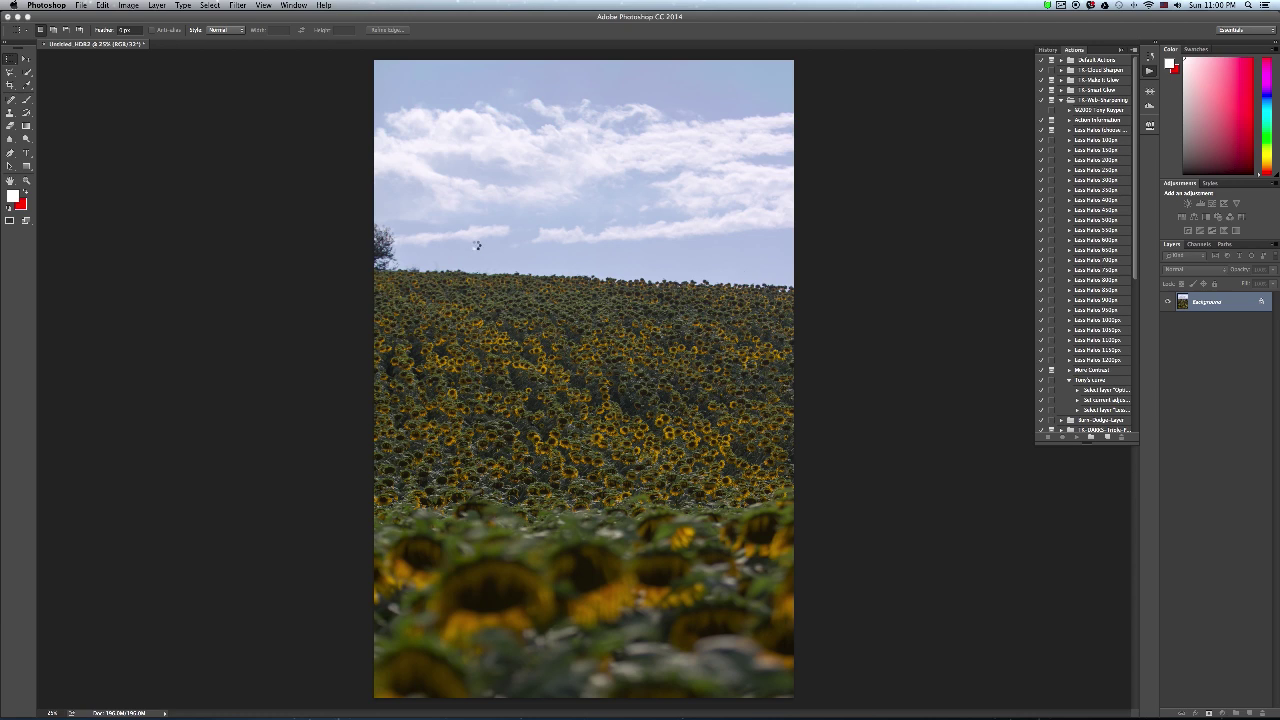
Open the toned RAW exposure as a document and zoom into its clouds.
{"action": "key", "text": "ctrl+shift+a"}
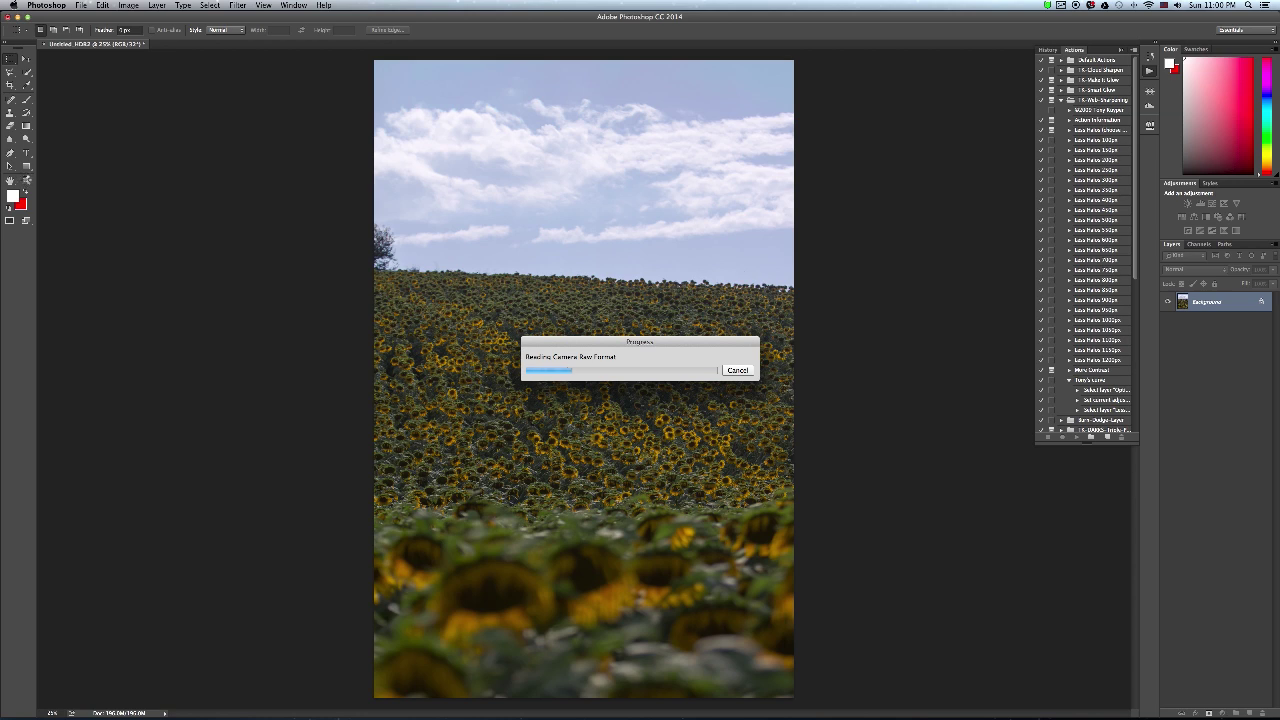
{"action": "left_click", "coordinate": [26, 182]}
{"action": "left_click", "coordinate": [497, 149]}
{"action": "left_click", "coordinate": [497, 149]}
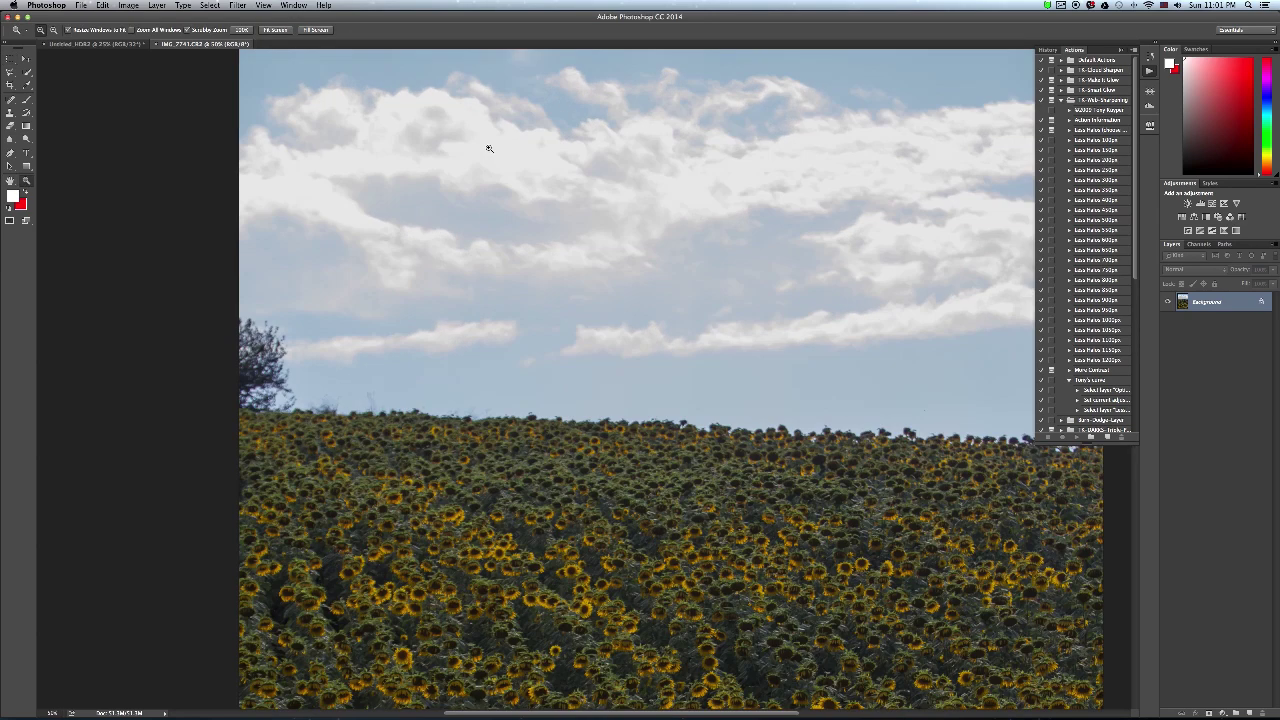
{"action": "left_click", "coordinate": [500, 143]}
{"action": "left_click", "coordinate": [501, 143]}
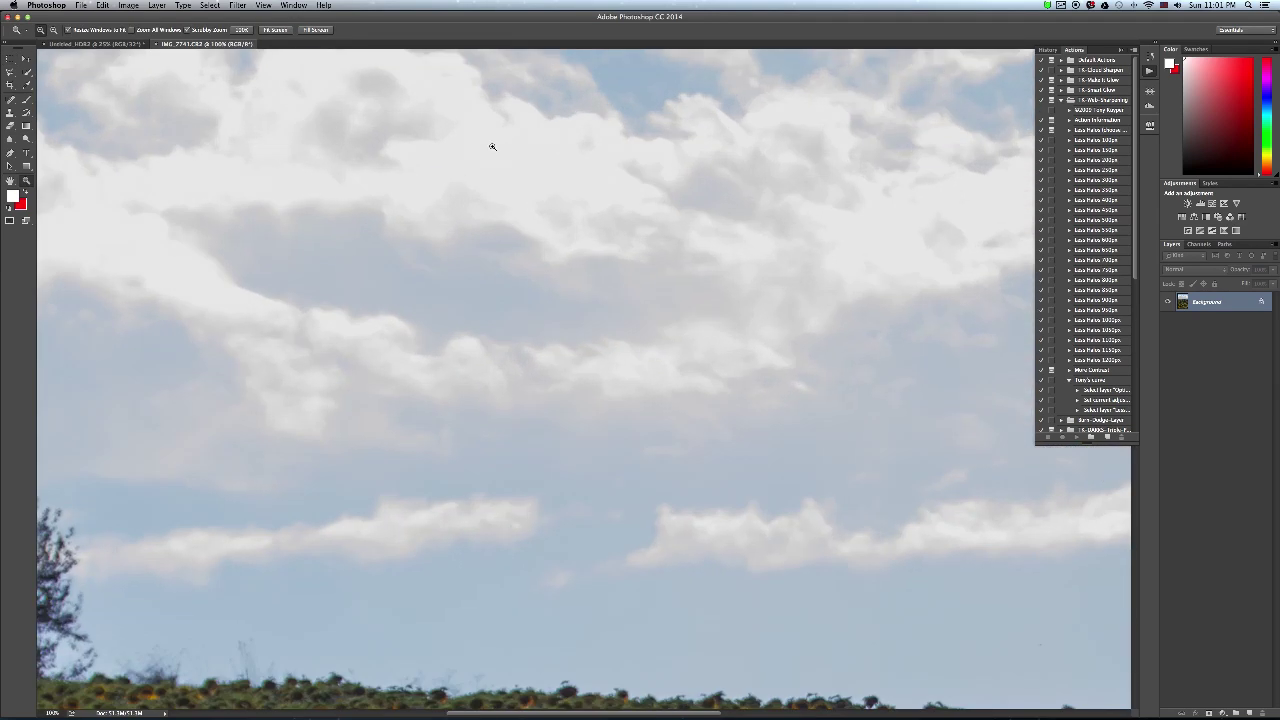
{"action": "left_click", "coordinate": [545, 234]}
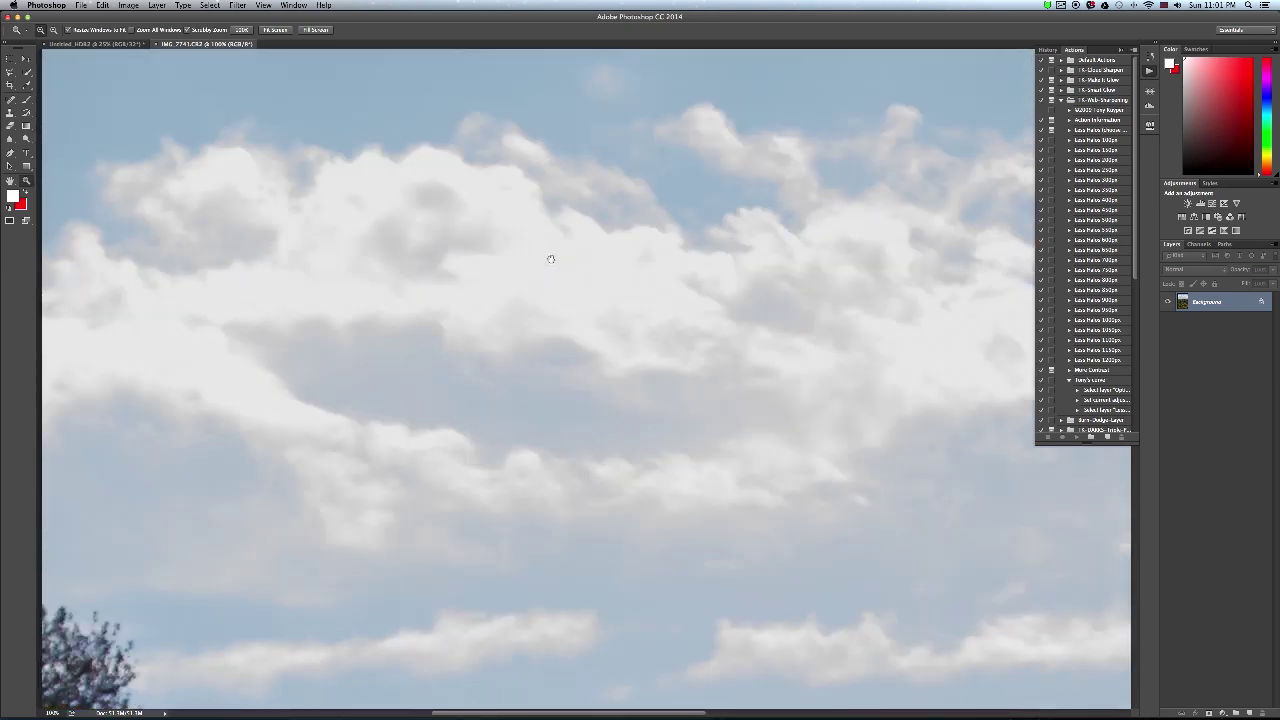
Zoom the HDR clouds to 100% and flip between the HDR and RAW tabs to compare.
{"action": "left_click", "coordinate": [95, 44]}
{"action": "left_click_drag", "start_coordinate": [623, 252], "coordinate": [473, 132]}
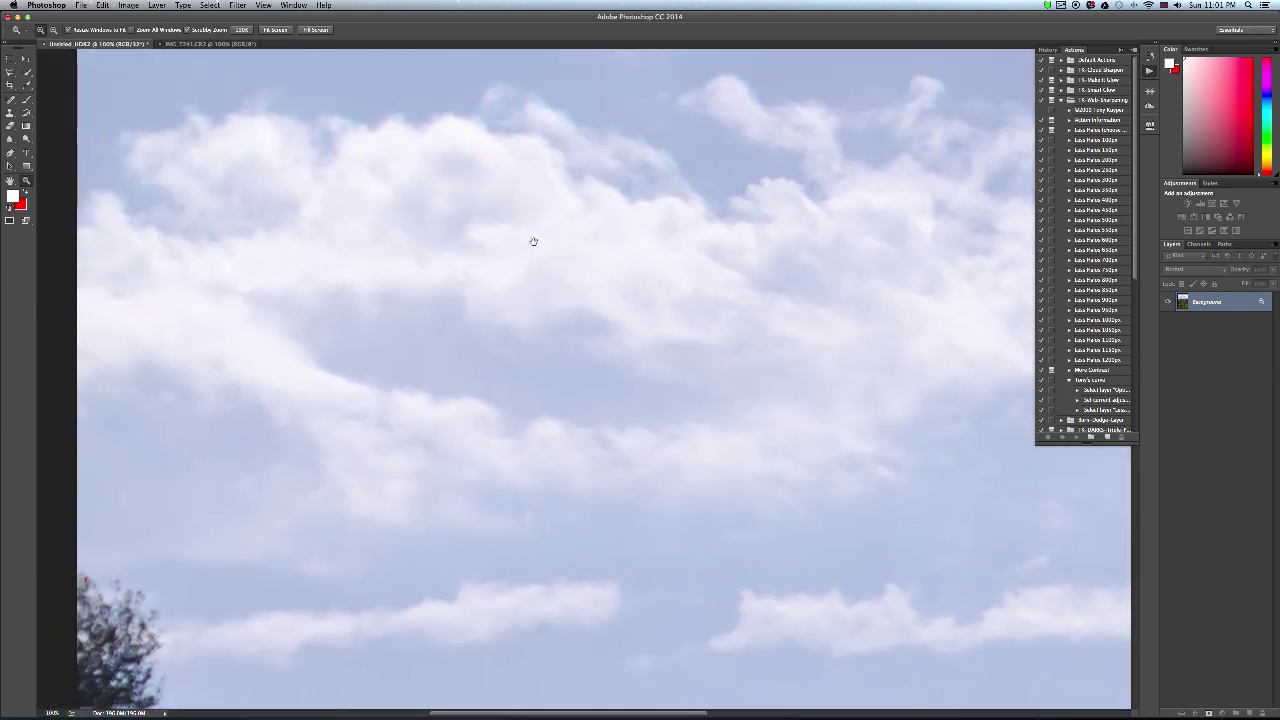
{"action": "left_click_drag", "start_coordinate": [473, 132], "coordinate": [543, 249]}
{"action": "left_click", "coordinate": [233, 45]}
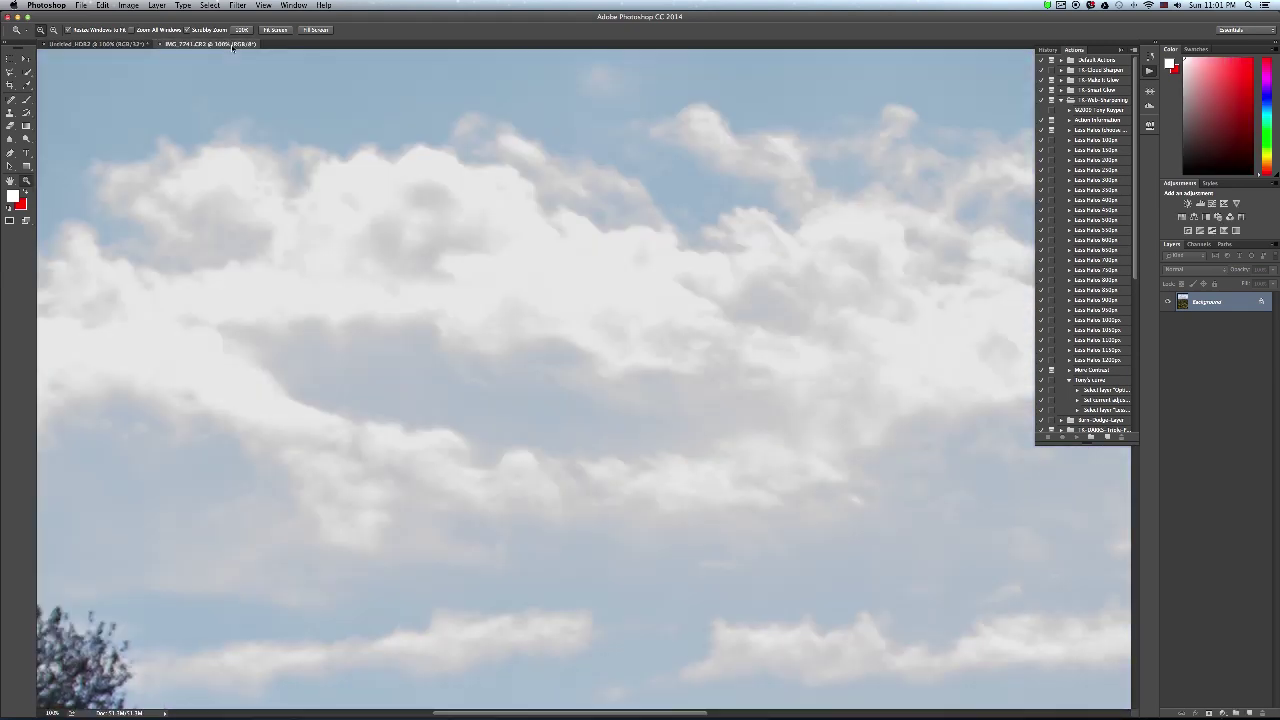
{"action": "left_click", "coordinate": [123, 45]}
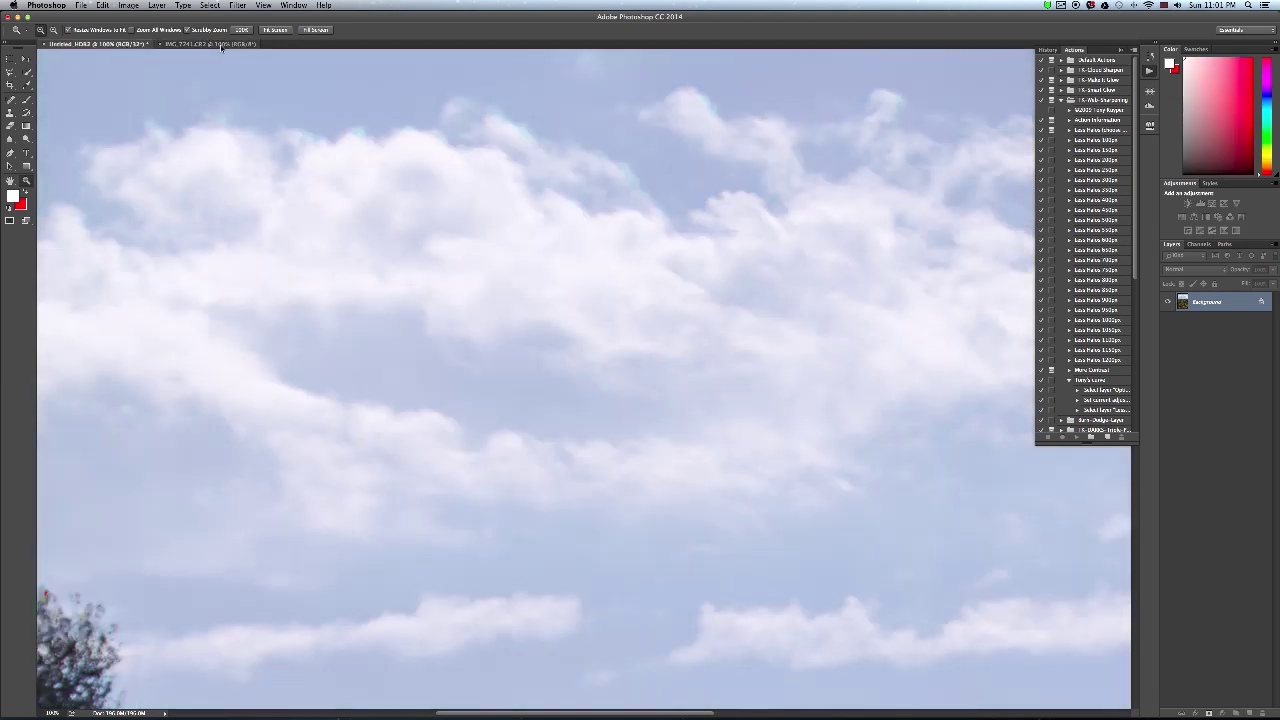
{"action": "key", "text": "m"}
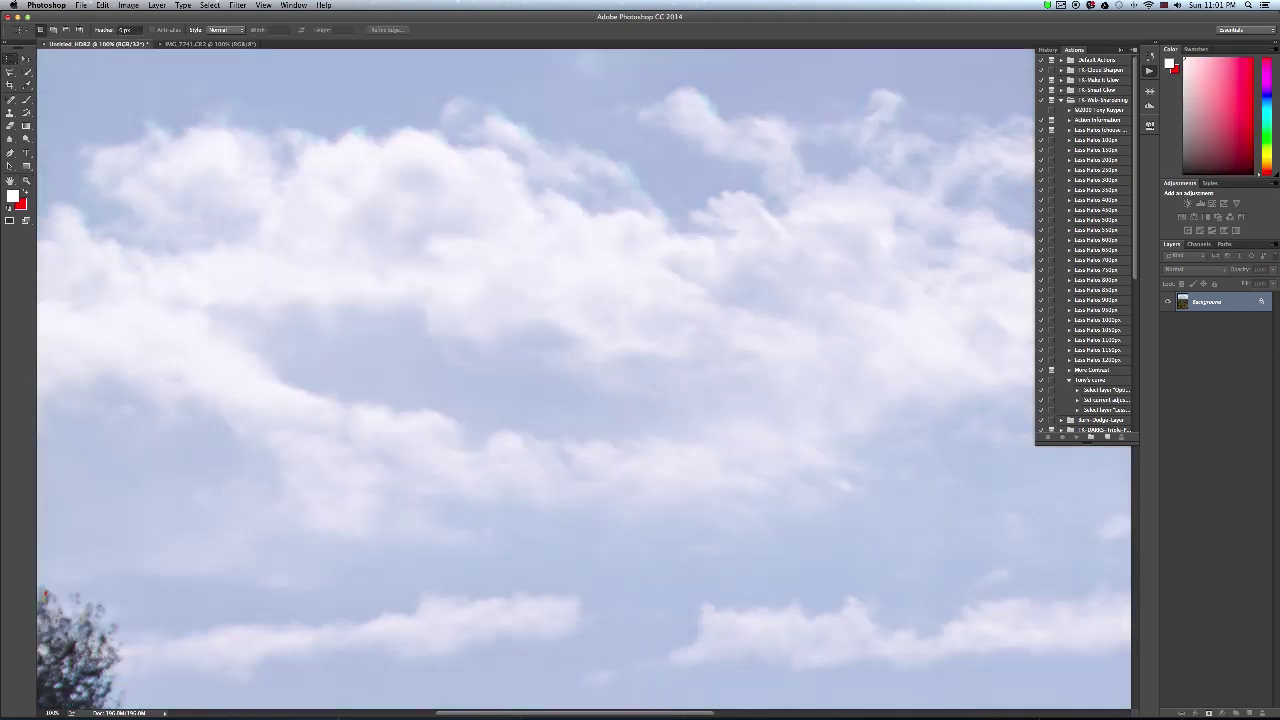
Draw a small marquee in the clouds, then sample the HDR cloud colours with the Eyedropper.
{"action": "left_click_drag", "start_coordinate": [626, 319], "coordinate": [626, 319]}
{"action": "right_click", "coordinate": [564, 272]}
{"action": "left_click", "coordinate": [526, 230]}
{"action": "left_click", "coordinate": [26, 86]}
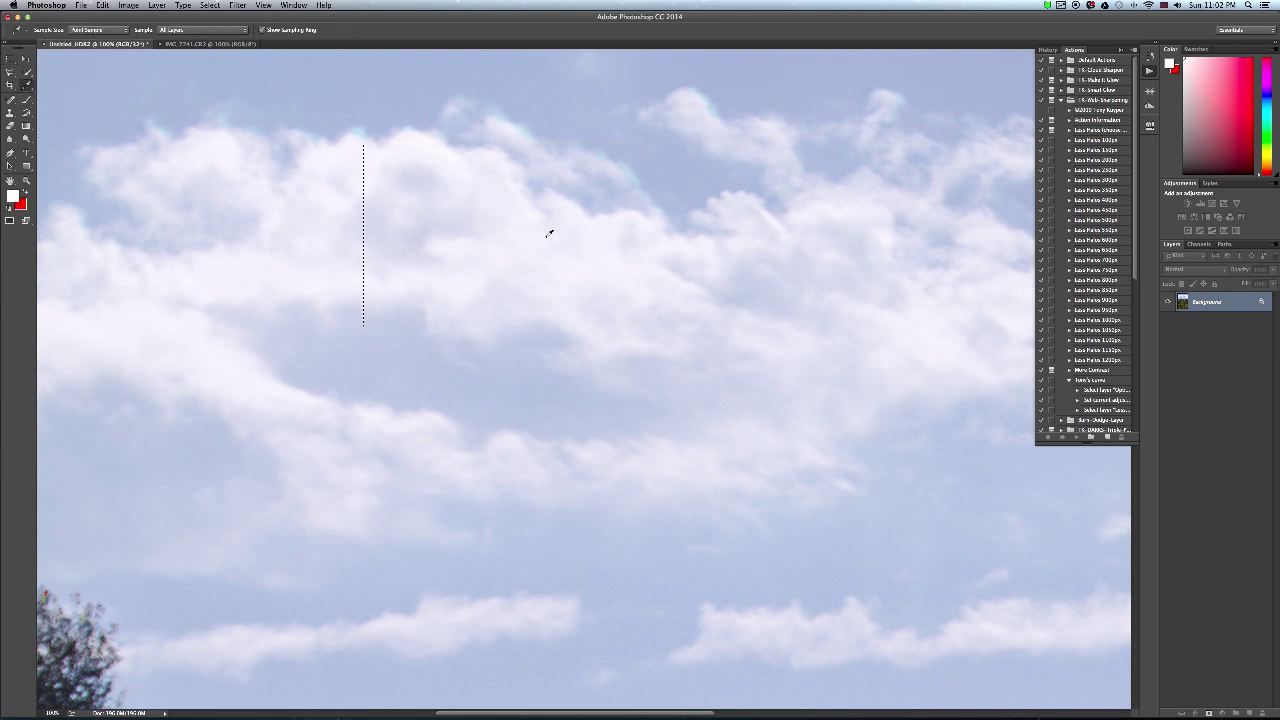
{"action": "left_click", "coordinate": [549, 233]}
{"action": "left_click", "coordinate": [549, 233]}
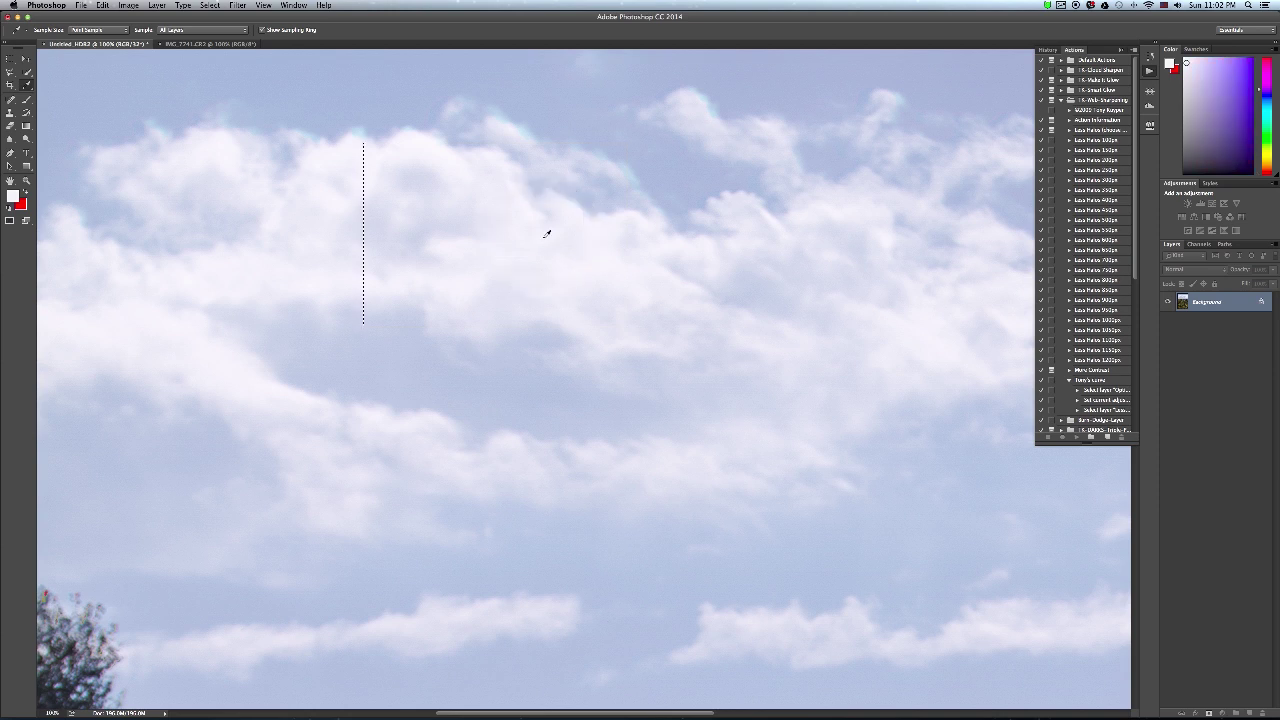
{"action": "left_click", "coordinate": [535, 240]}
Sample the RAW exposure's cloud colour, return to the HDR with the Marquee tool, and zoom out.
{"action": "left_click", "coordinate": [203, 44]}
{"action": "left_click", "coordinate": [575, 269]}
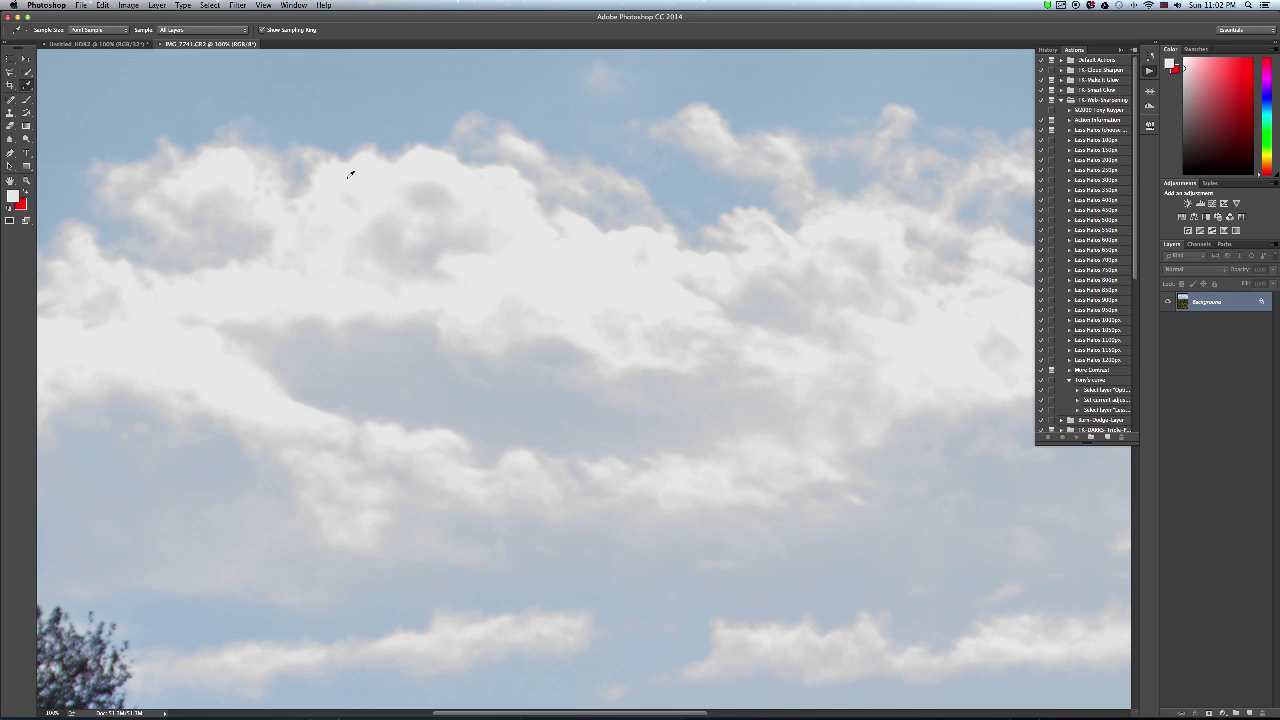
{"action": "left_click", "coordinate": [128, 49]}
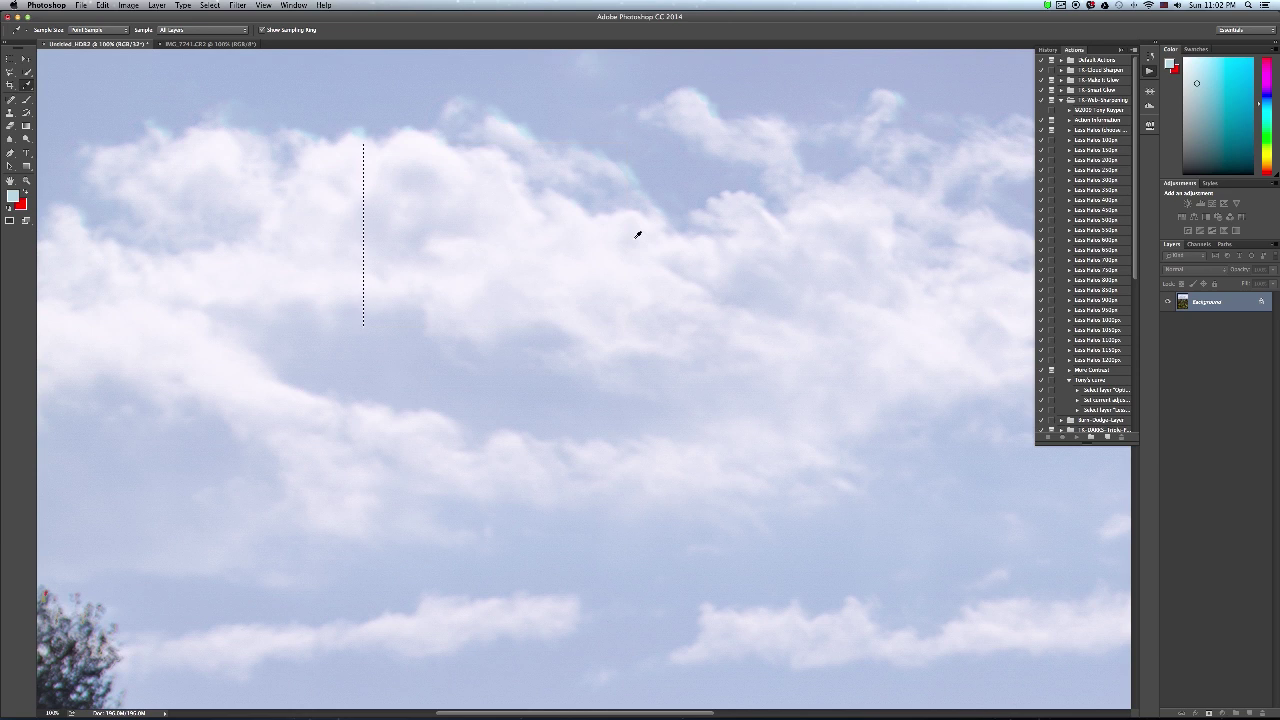
{"action": "left_click", "coordinate": [10, 58]}
{"action": "left_click", "coordinate": [237, 177]}
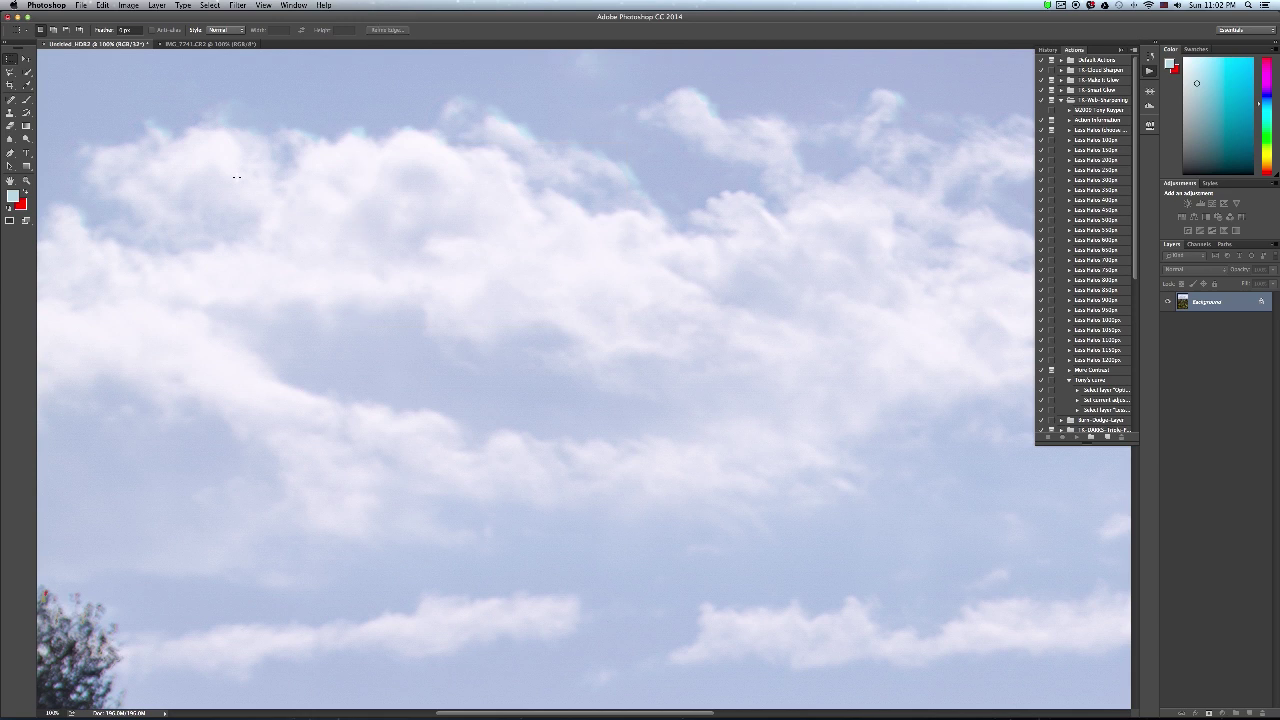
{"action": "key", "text": "ctrl+minus"}
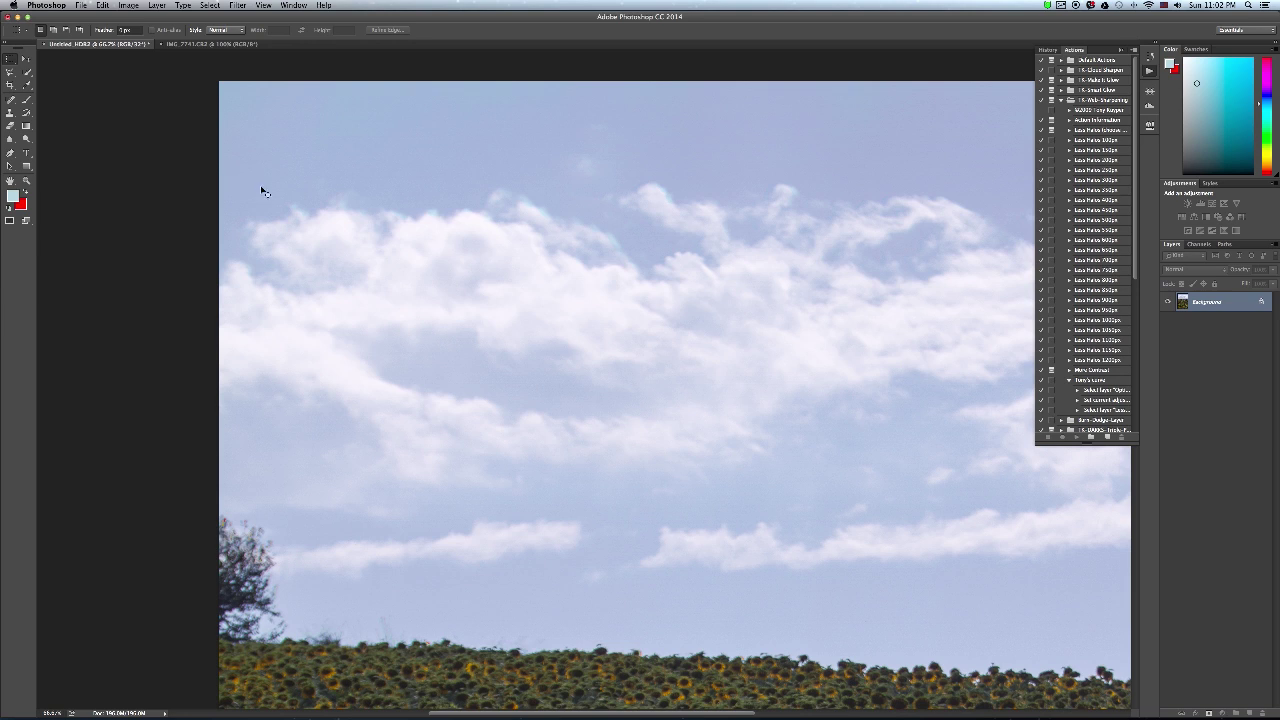
Zoom the HDR document out to 25% so the whole sunflower image fits.
{"action": "key", "text": "super+minus"}
{"action": "key", "text": "super+minus"}
{"action": "key", "text": "super+minus"}
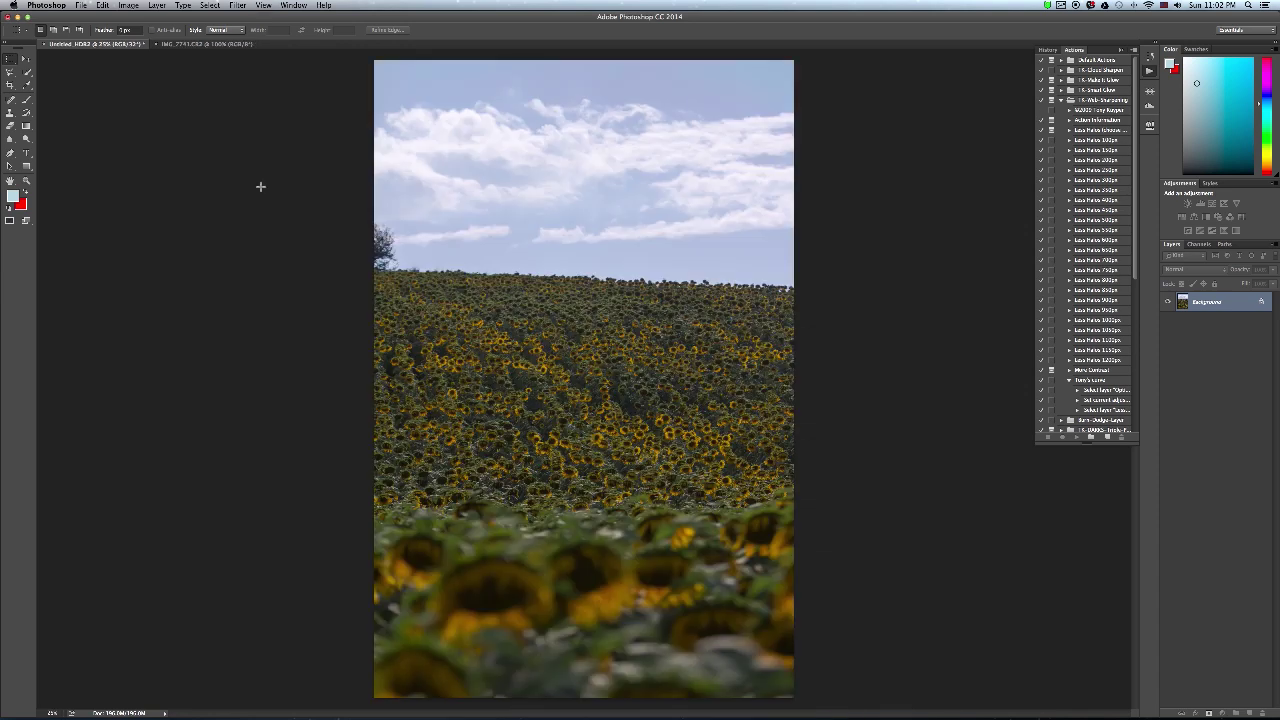
Show the whole IMG_7741.CR2 exposure fitted on screen.
{"action": "left_click", "coordinate": [197, 46]}
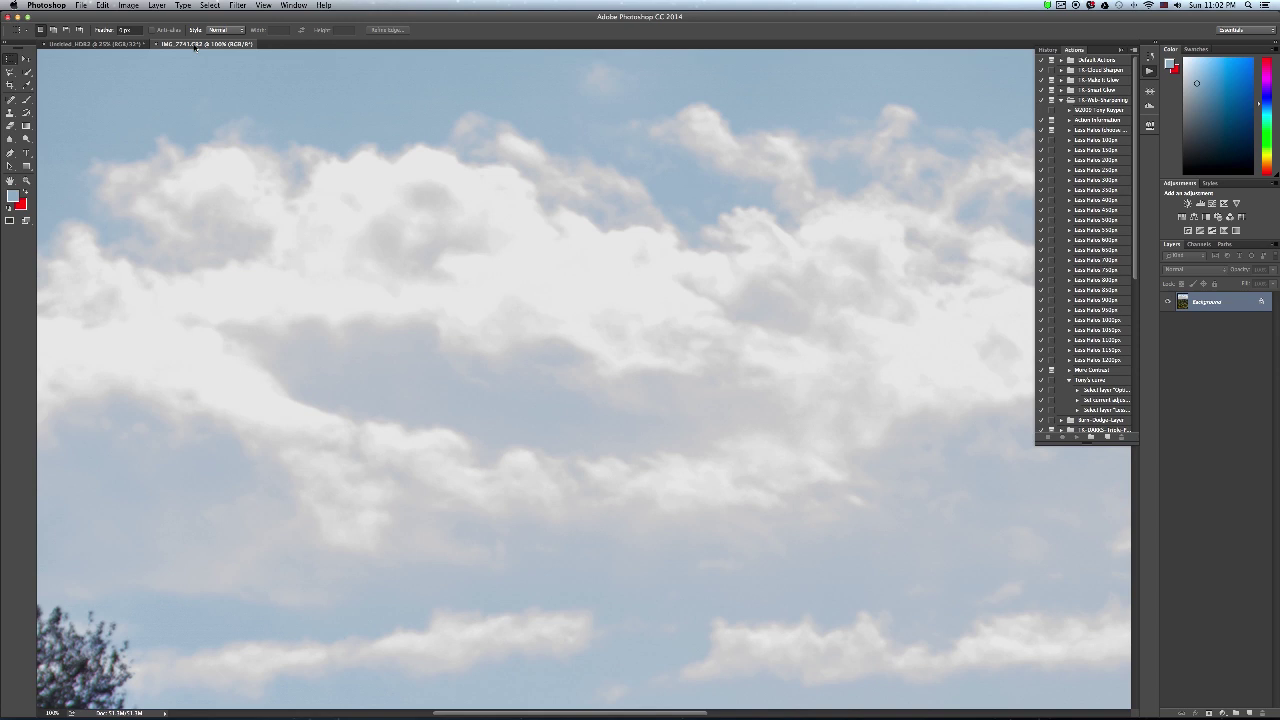
{"action": "key", "text": "super+0"}
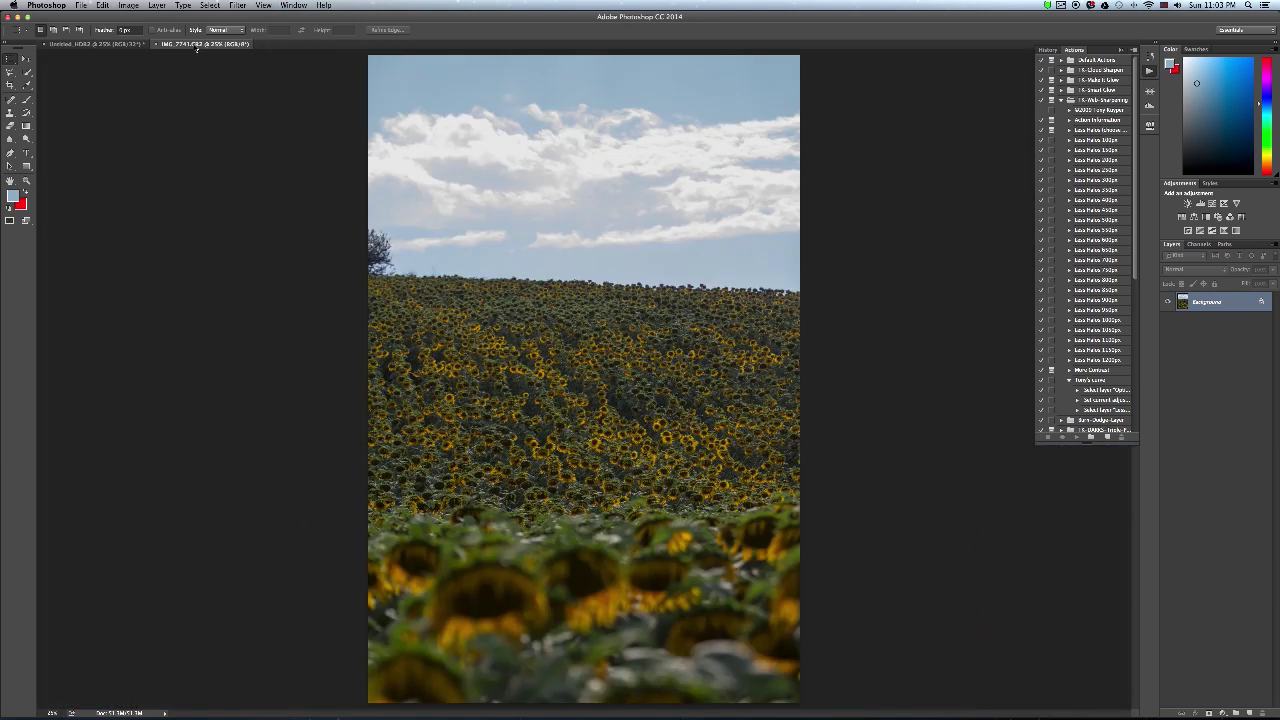